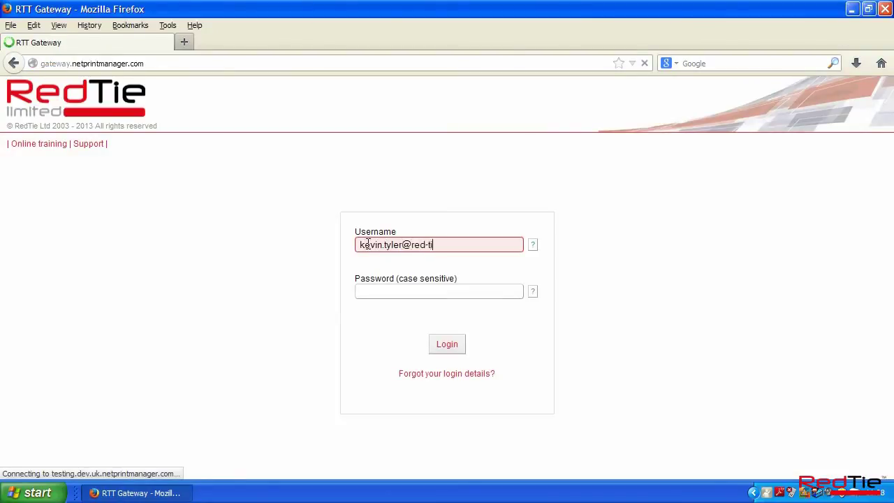
Step: Finish the username ending in 'e.com' and move to the Password field
{"action": "type", "text": "e.com"}
{"action": "left_click", "coordinate": [361, 291]}
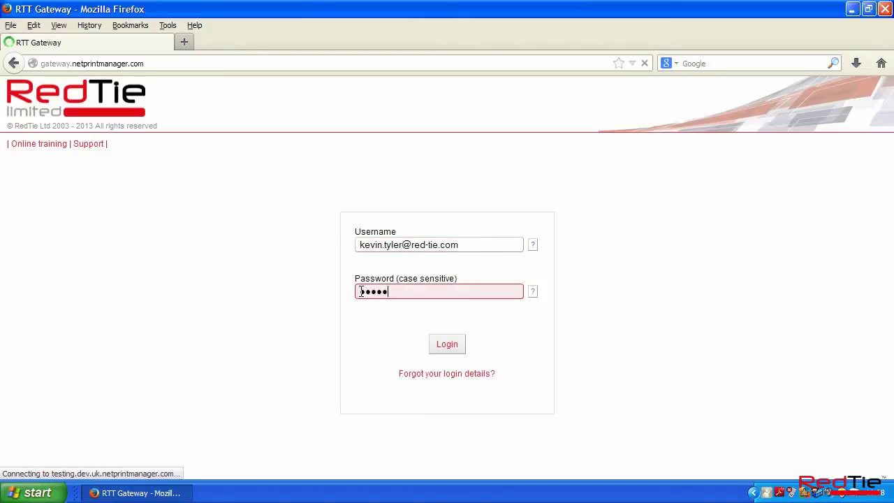
Step: Sign in, open the ILT tile and add a new product titled 'RedTie Leaflet'
{"action": "left_click", "coordinate": [441, 345]}
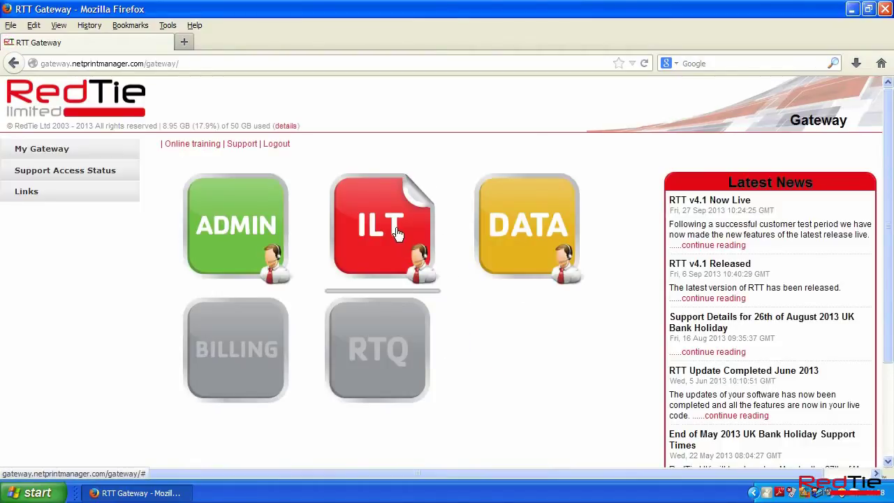
{"action": "left_click", "coordinate": [396, 232]}
{"action": "mouse_move", "coordinate": [41, 201]}
{"action": "left_click", "coordinate": [37, 245]}
{"action": "left_click", "coordinate": [175, 255]}
{"action": "type", "text": "RedT"}
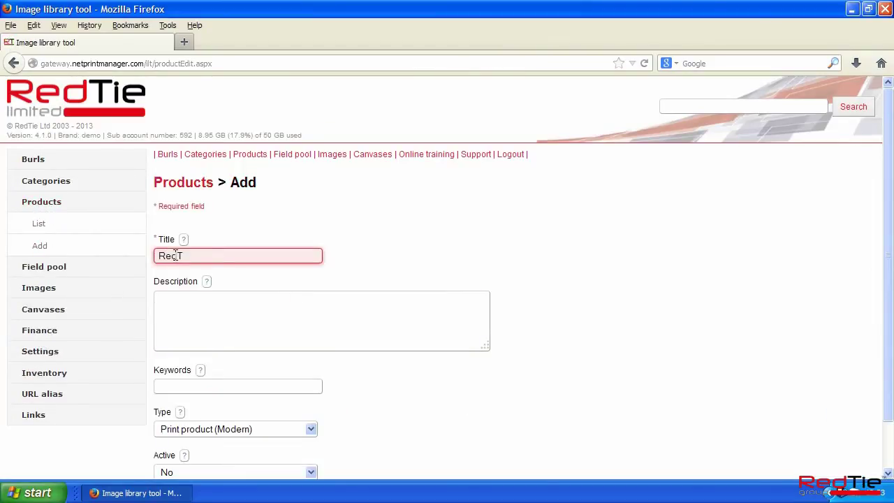
{"action": "type", "text": "ie Leaflet"}
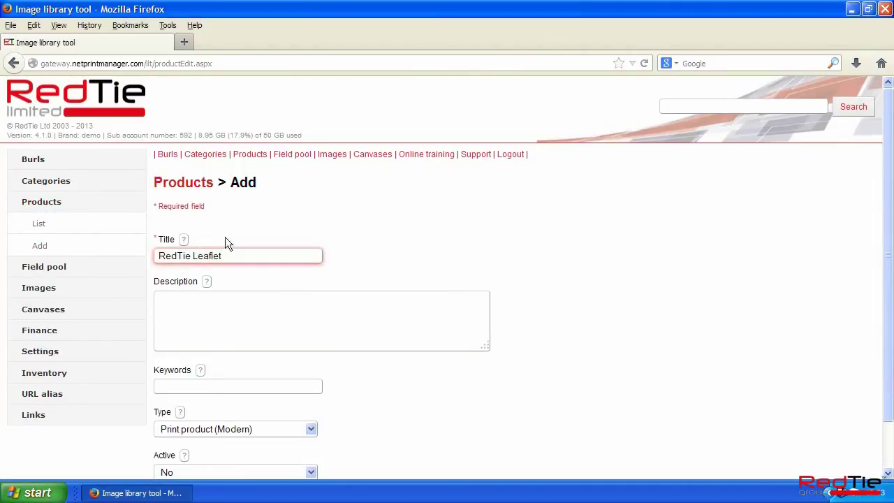
{"action": "left_click_drag", "start_coordinate": [882, 189], "coordinate": [883, 234]}
{"action": "left_click", "coordinate": [171, 457]}
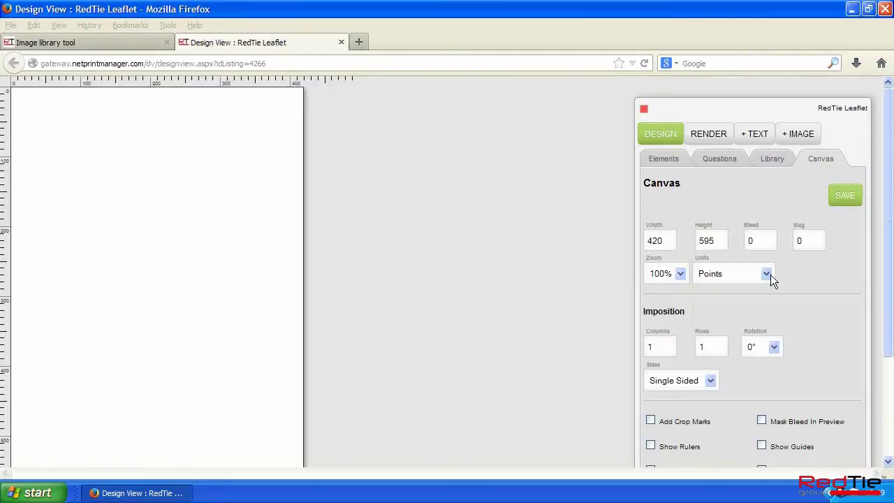
Step: Set the canvas to millimetres, 210 × 297, with 3 mm bleed and 12 mm slug, and save
{"action": "left_click", "coordinate": [767, 273]}
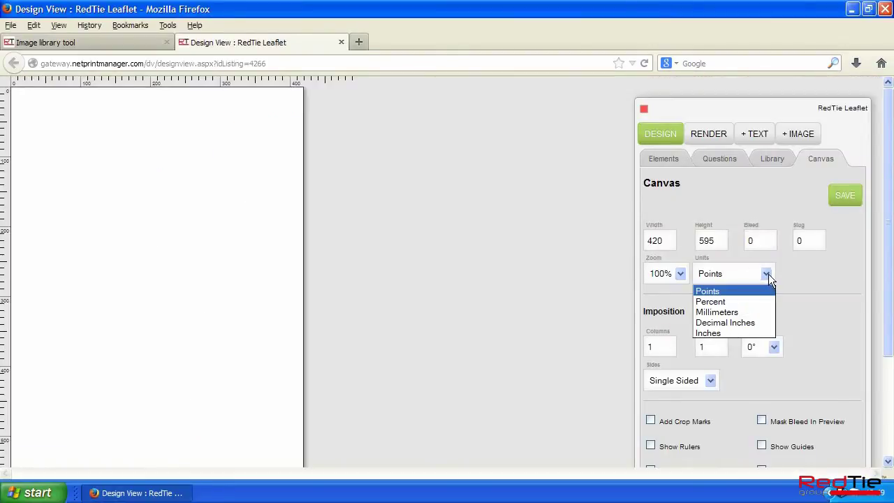
{"action": "left_click", "coordinate": [732, 310]}
{"action": "double_click", "coordinate": [674, 240]}
{"action": "type", "text": "10"}
{"action": "left_click_drag", "start_coordinate": [697, 241], "coordinate": [733, 242]}
{"action": "type", "text": "29"}
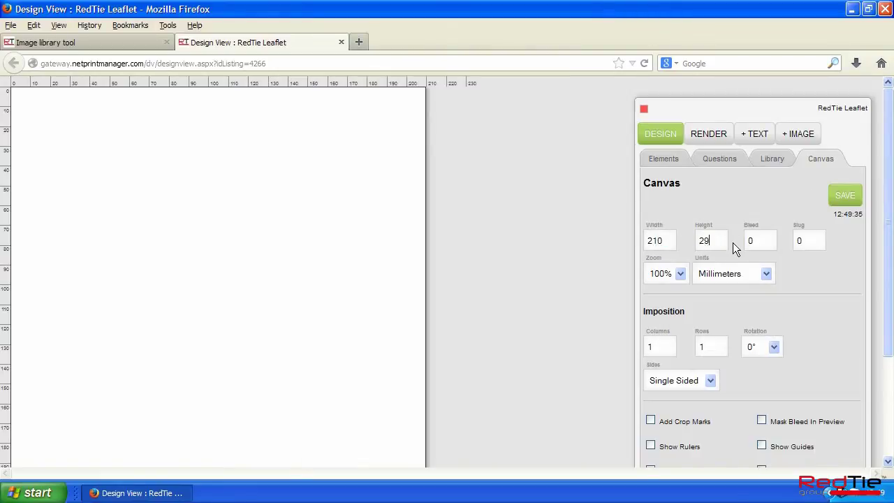
{"action": "type", "text": "7"}
{"action": "double_click", "coordinate": [752, 240]}
{"action": "double_click", "coordinate": [802, 240]}
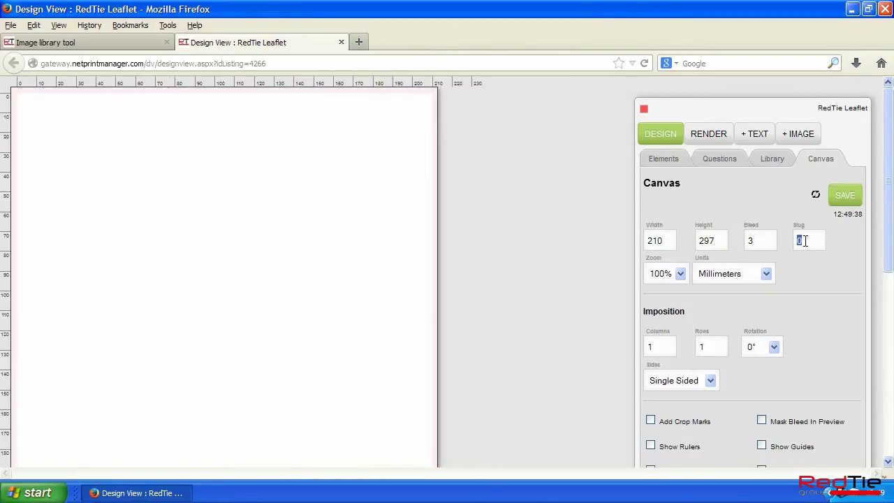
{"action": "type", "text": "12"}
{"action": "left_click", "coordinate": [847, 198]}
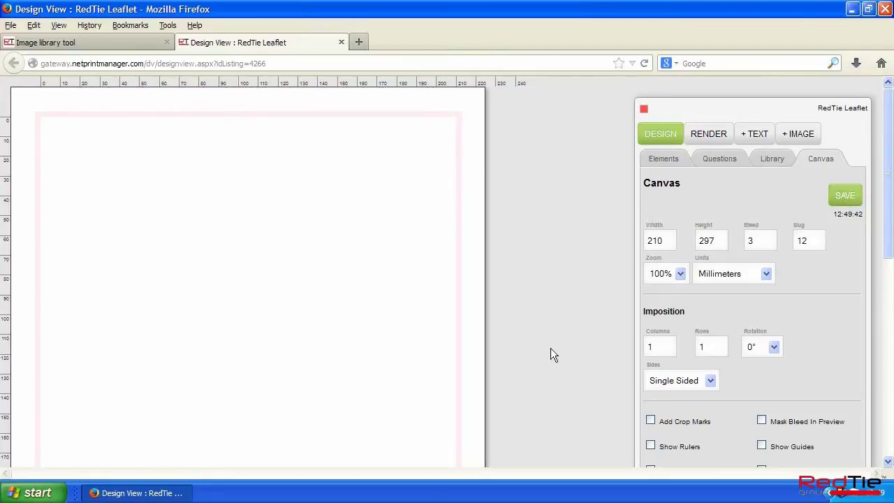
Step: Fill the leaflet with the brochure page image from Assets Artwork RedTie, locked, and save
{"action": "left_click", "coordinate": [796, 134]}
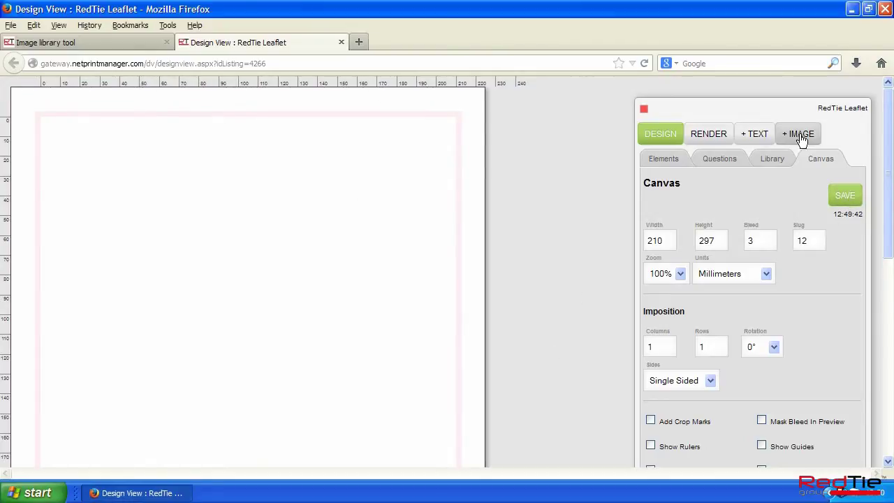
{"action": "left_click", "coordinate": [808, 303]}
{"action": "scroll", "coordinate": [835, 250], "scroll_direction": "down", "scroll_amount": 3}
{"action": "left_click", "coordinate": [689, 396]}
{"action": "left_click_drag", "start_coordinate": [669, 230], "coordinate": [83, 148]}
{"action": "left_click", "coordinate": [663, 158]}
{"action": "left_click", "coordinate": [703, 303]}
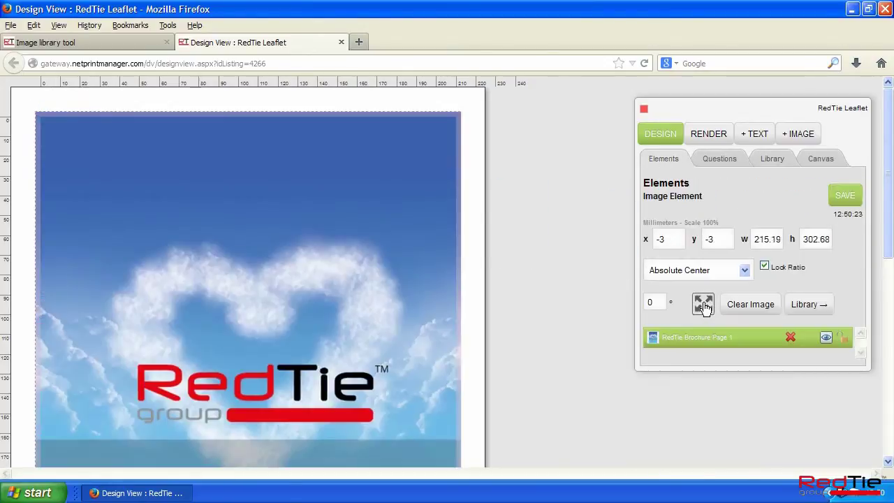
{"action": "left_click", "coordinate": [843, 338]}
{"action": "left_click", "coordinate": [845, 195]}
Step: Add a mid-page image frame holding Image 2 from AA demo images
{"action": "left_click", "coordinate": [798, 134]}
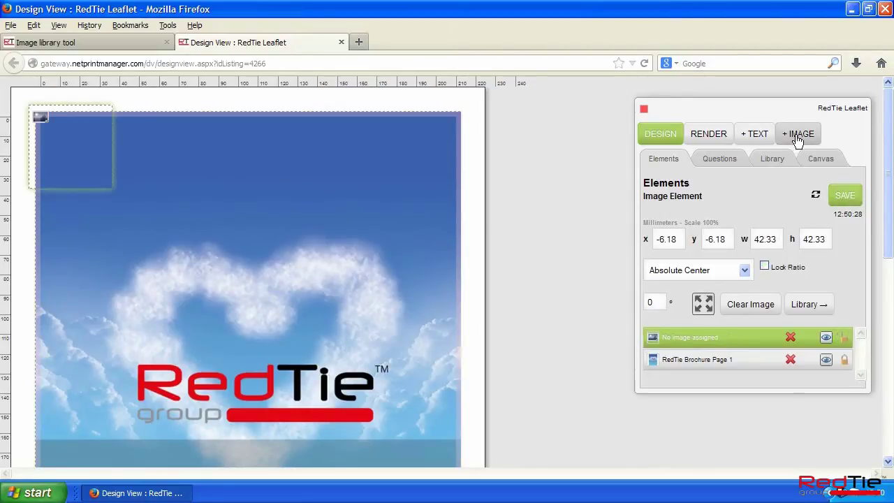
{"action": "left_click_drag", "start_coordinate": [91, 168], "coordinate": [203, 313]}
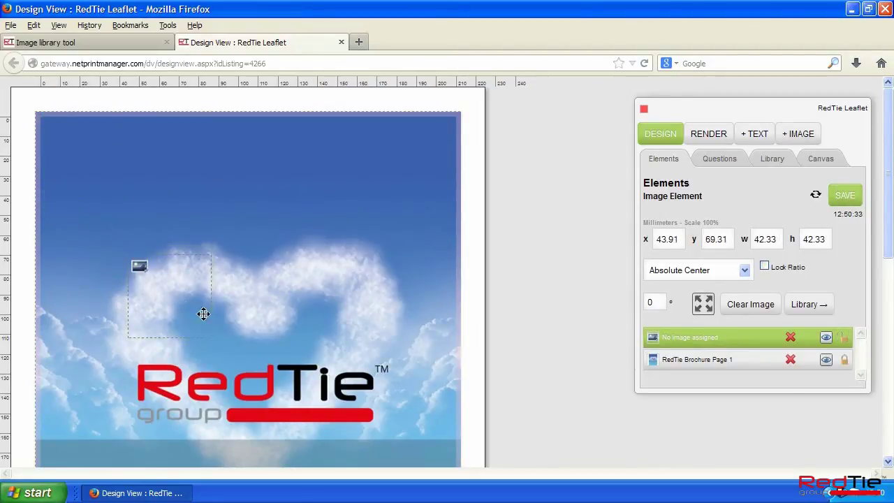
{"action": "left_click", "coordinate": [804, 305]}
{"action": "left_click", "coordinate": [764, 229]}
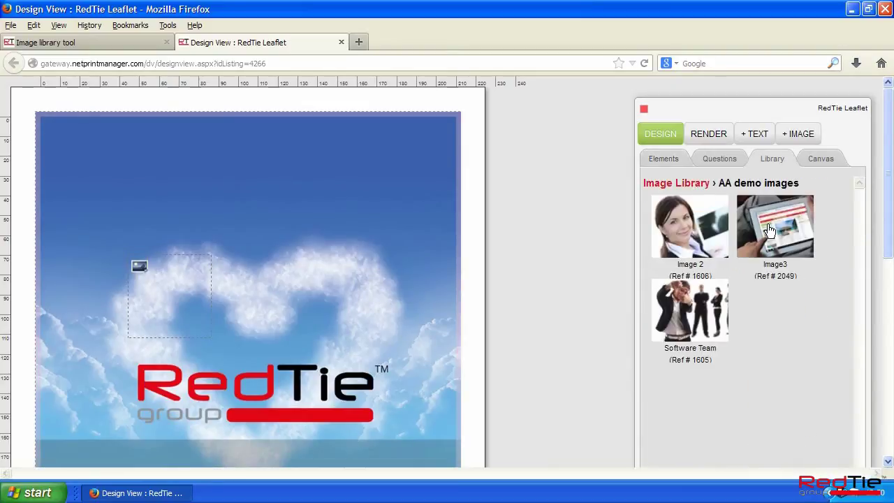
{"action": "left_click_drag", "start_coordinate": [690, 227], "coordinate": [208, 292]}
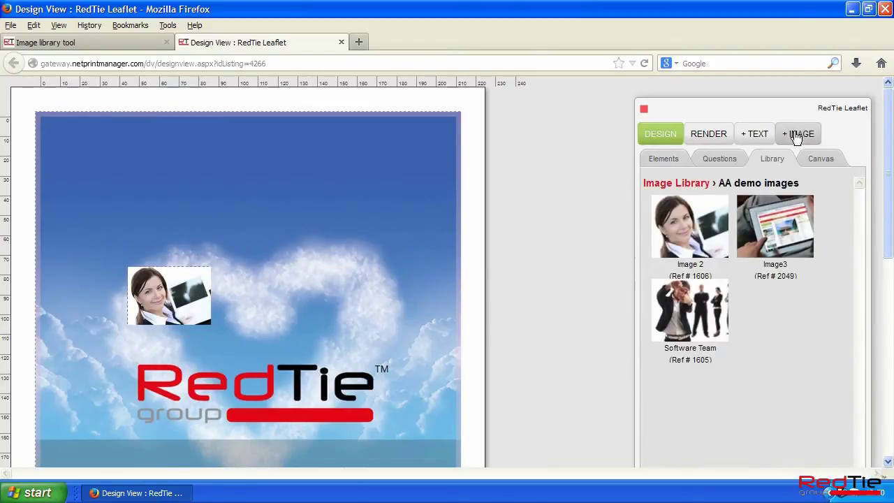
Step: Add two more frames beside it holding Image3 and the Software Team photo
{"action": "left_click", "coordinate": [796, 134]}
{"action": "mouse_move", "coordinate": [87, 158]}
{"action": "left_mouse_down"}
{"action": "mouse_move", "coordinate": [193, 214]}
{"action": "mouse_move", "coordinate": [286, 291]}
{"action": "left_mouse_up"}
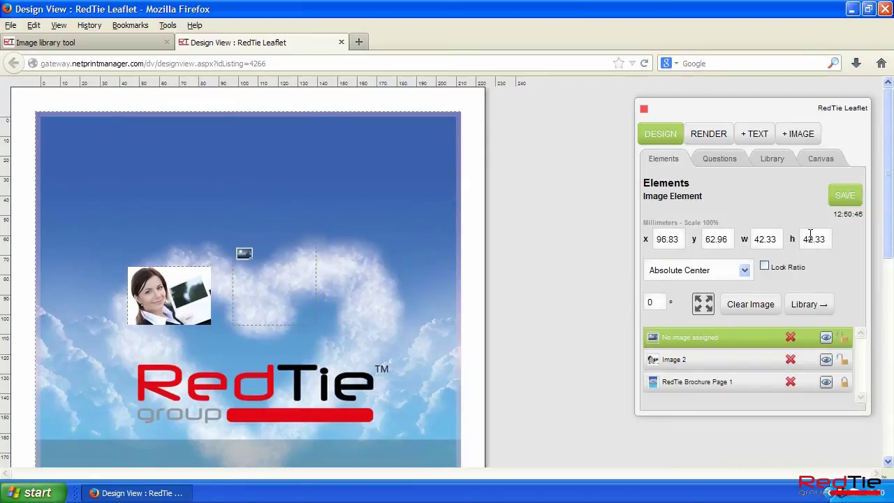
{"action": "left_click", "coordinate": [809, 303]}
{"action": "mouse_move", "coordinate": [774, 226]}
{"action": "left_mouse_down"}
{"action": "mouse_move", "coordinate": [269, 279]}
{"action": "mouse_move", "coordinate": [280, 296]}
{"action": "left_mouse_up"}
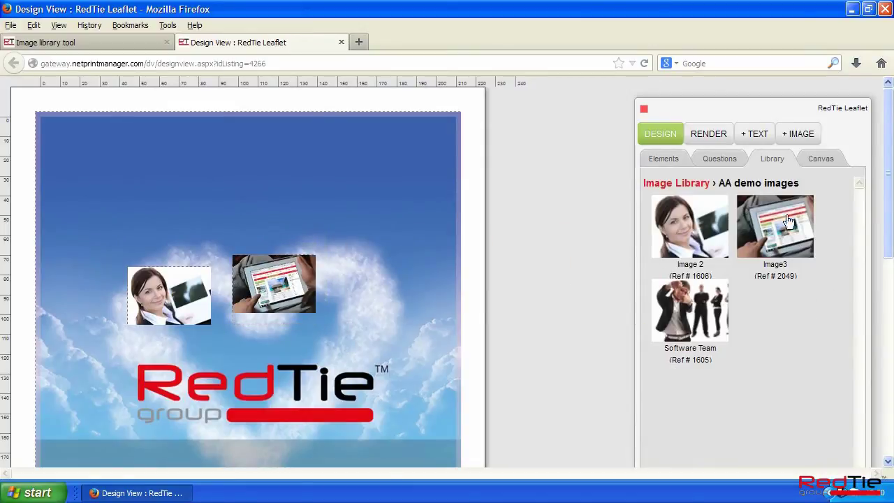
{"action": "left_click", "coordinate": [797, 133]}
{"action": "mouse_move", "coordinate": [96, 160]}
{"action": "left_mouse_down"}
{"action": "mouse_move", "coordinate": [397, 301]}
{"action": "mouse_move", "coordinate": [384, 303]}
{"action": "left_mouse_up"}
{"action": "left_click", "coordinate": [809, 303]}
{"action": "left_click_drag", "start_coordinate": [690, 311], "coordinate": [385, 293]}
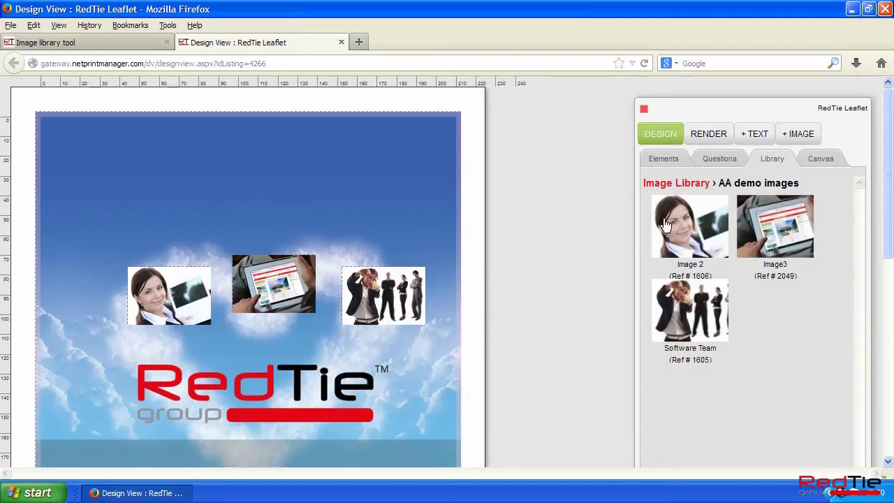
Step: Line up the woman, tablet and Software Team photos in the lower band, resizing the Software Team photo
{"action": "scroll", "coordinate": [272, 183], "scroll_direction": "down", "scroll_amount": 5}
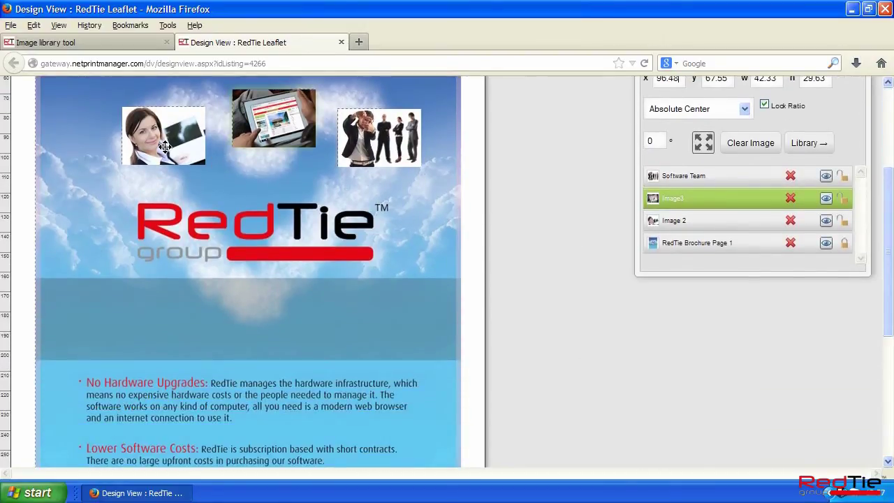
{"action": "mouse_move", "coordinate": [164, 147]}
{"action": "left_mouse_down"}
{"action": "mouse_move", "coordinate": [165, 245]}
{"action": "mouse_move", "coordinate": [149, 331]}
{"action": "left_mouse_up"}
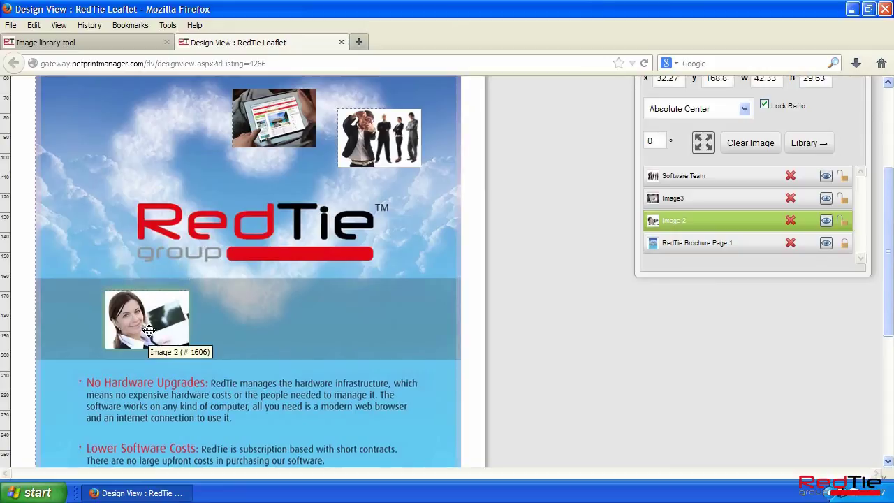
{"action": "mouse_move", "coordinate": [278, 114]}
{"action": "left_mouse_down"}
{"action": "mouse_move", "coordinate": [244, 306]}
{"action": "mouse_move", "coordinate": [250, 315]}
{"action": "left_mouse_up"}
{"action": "left_click_drag", "start_coordinate": [374, 149], "coordinate": [339, 328]}
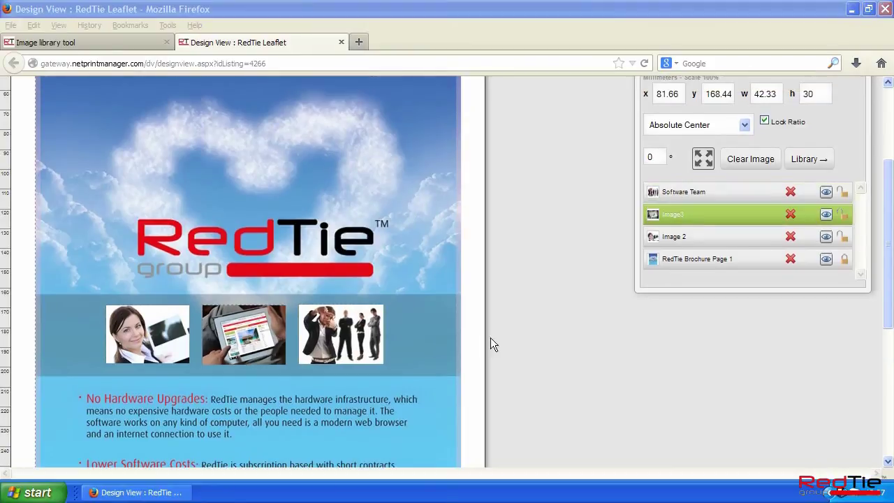
{"action": "left_click_drag", "start_coordinate": [382, 362], "coordinate": [418, 381]}
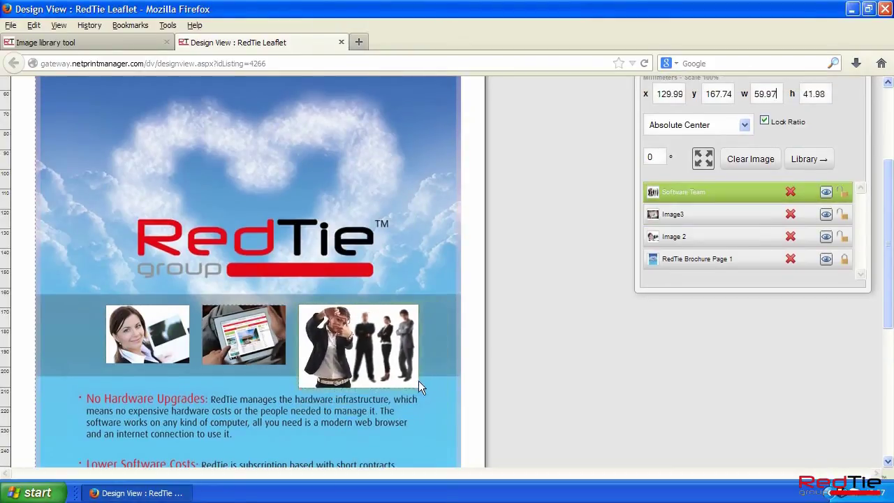
{"action": "left_click_drag", "start_coordinate": [657, 93], "coordinate": [781, 95]}
{"action": "type", "text": "130"}
{"action": "type", "text": "1"}
{"action": "type", "text": "68"}
{"action": "type", "text": "43"}
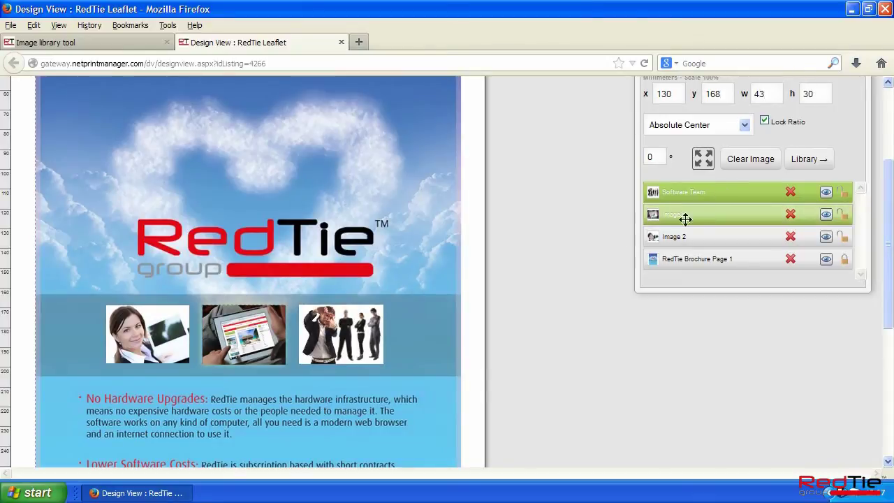
Step: Add the Image 1, image 2 and image 3 questions to the template
{"action": "left_click", "coordinate": [649, 237]}
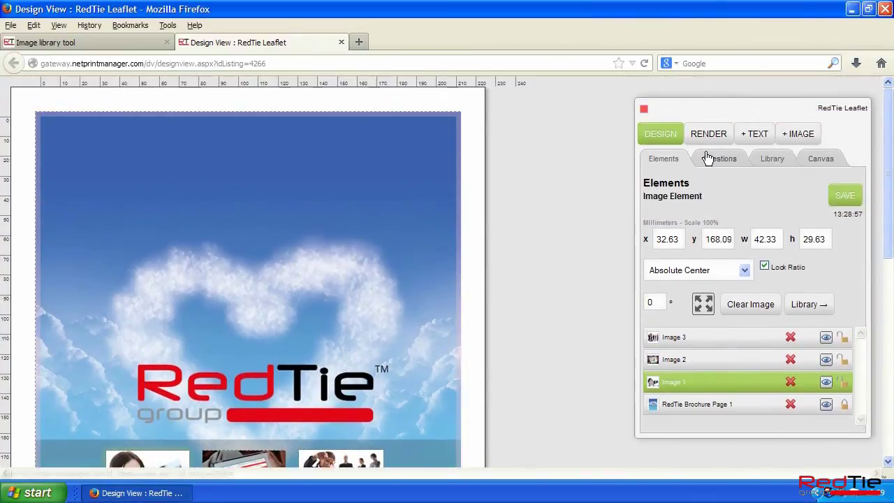
{"action": "left_click", "coordinate": [707, 158]}
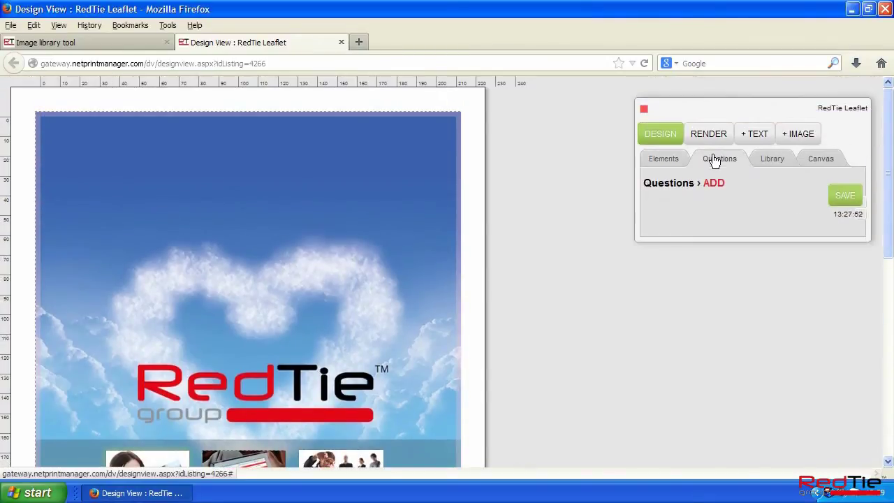
{"action": "left_click", "coordinate": [714, 183]}
{"action": "left_click", "coordinate": [452, 139]}
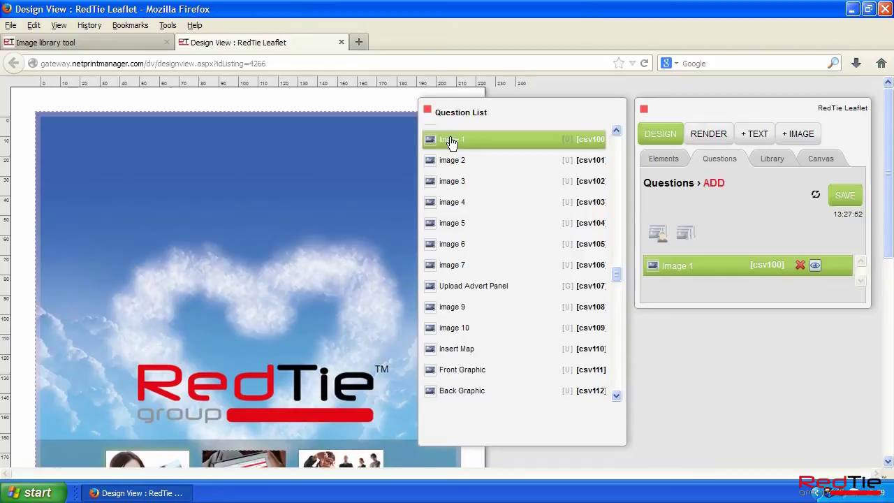
{"action": "left_click", "coordinate": [452, 160]}
{"action": "left_click", "coordinate": [453, 181]}
{"action": "left_click", "coordinate": [426, 109]}
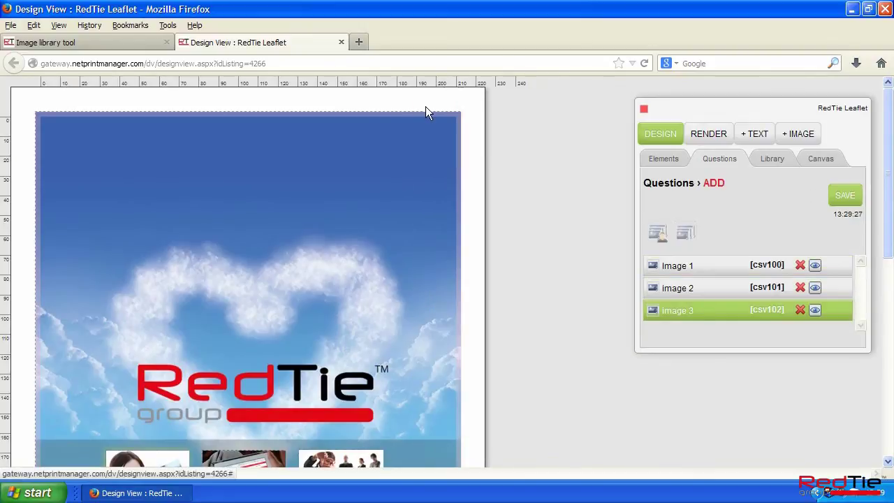
Step: Link each image question to its photo, restrict to AA demo images, and save
{"action": "scroll", "coordinate": [881, 203], "scroll_direction": "down", "scroll_amount": 3}
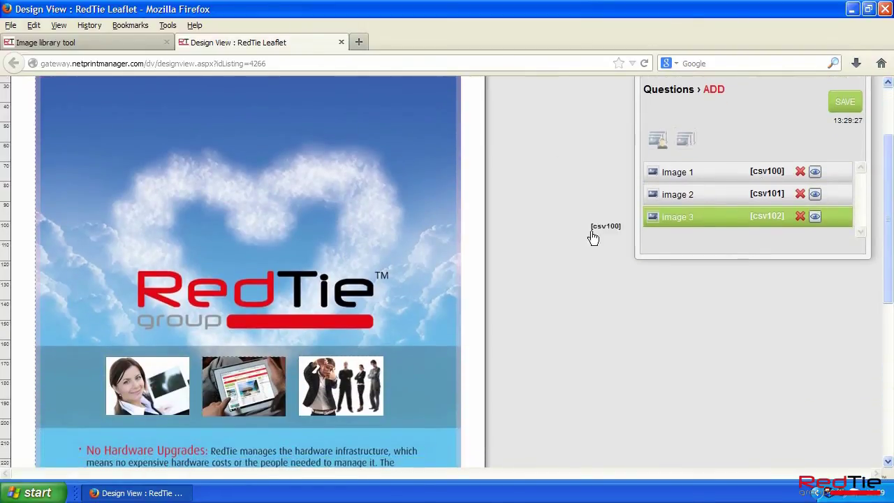
{"action": "left_click_drag", "start_coordinate": [767, 171], "coordinate": [147, 371]}
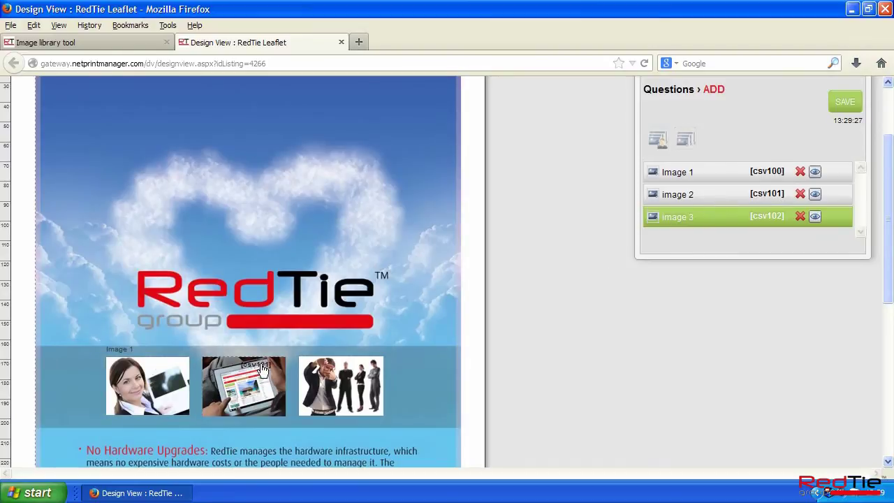
{"action": "left_click_drag", "start_coordinate": [776, 197], "coordinate": [246, 371]}
{"action": "left_click_drag", "start_coordinate": [755, 228], "coordinate": [346, 370]}
{"action": "scroll", "coordinate": [688, 167], "scroll_direction": "up", "scroll_amount": 1}
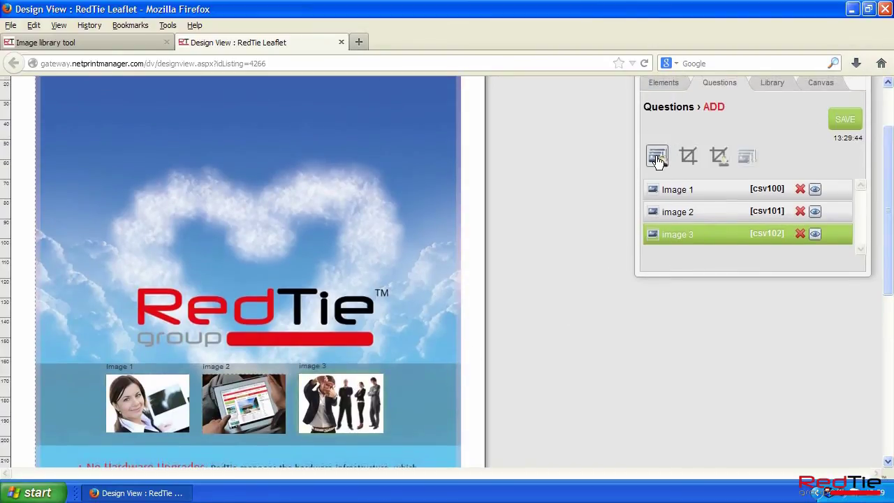
{"action": "left_click", "coordinate": [744, 190]}
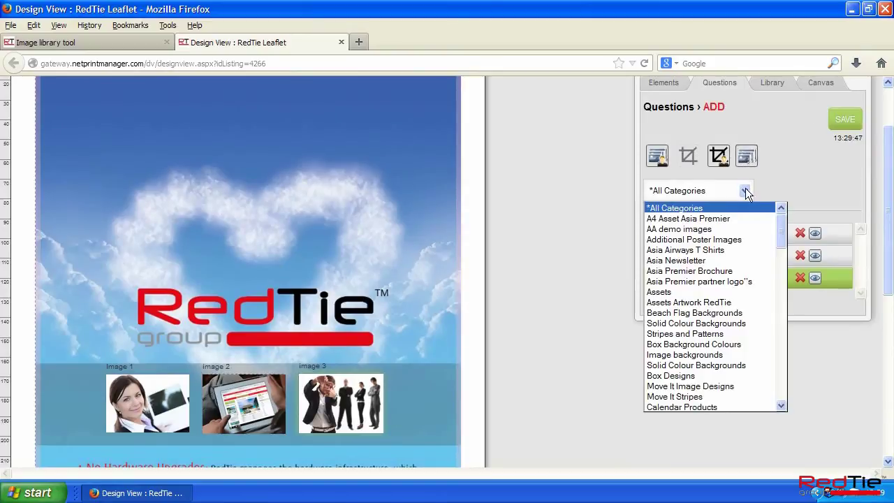
{"action": "left_click", "coordinate": [710, 229]}
{"action": "left_click", "coordinate": [845, 122]}
{"action": "scroll", "coordinate": [866, 136], "scroll_direction": "up", "scroll_amount": 3}
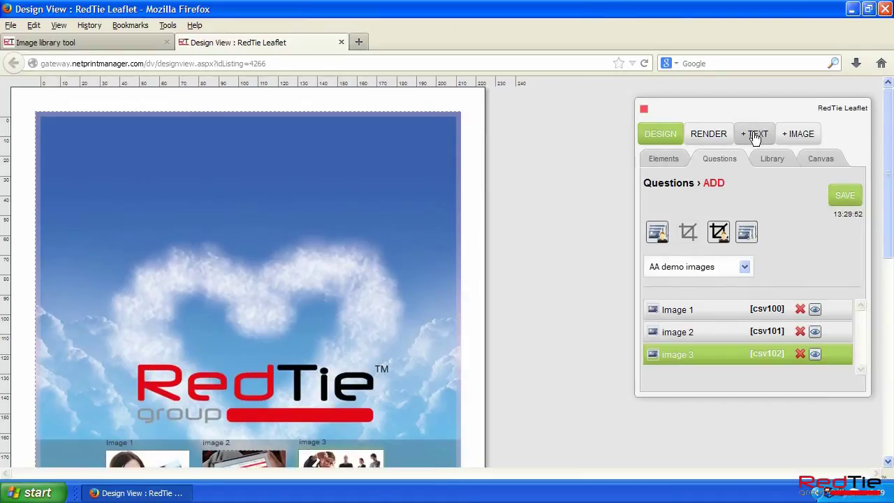
Step: Add a wide headline text box at the leaflet top with 28 pt white text
{"action": "left_click", "coordinate": [754, 134]}
{"action": "left_click_drag", "start_coordinate": [18, 113], "coordinate": [72, 148]}
{"action": "mouse_move", "coordinate": [157, 217]}
{"action": "left_mouse_down"}
{"action": "mouse_move", "coordinate": [414, 179]}
{"action": "mouse_move", "coordinate": [412, 189]}
{"action": "left_mouse_up"}
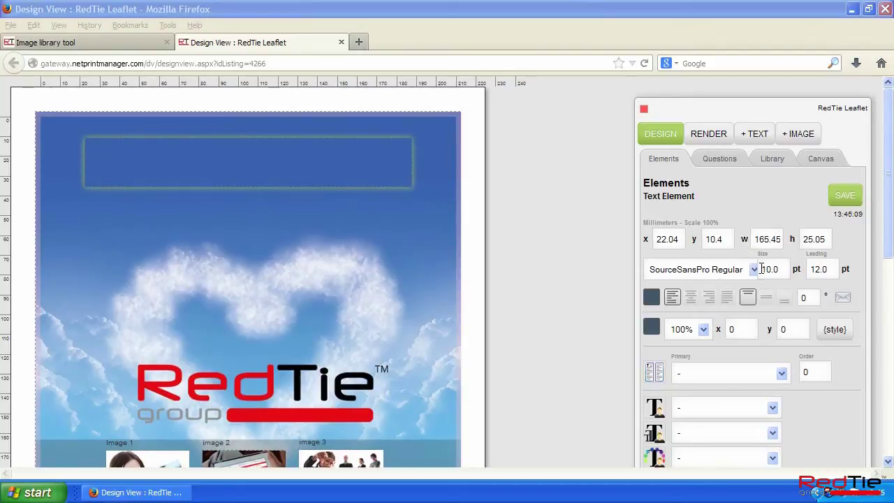
{"action": "left_click_drag", "start_coordinate": [761, 269], "coordinate": [793, 273]}
{"action": "type", "text": "28"}
{"action": "double_click", "coordinate": [826, 269]}
{"action": "type", "text": "2"}
{"action": "left_click", "coordinate": [650, 297]}
{"action": "left_click_drag", "start_coordinate": [406, 210], "coordinate": [406, 391]}
{"action": "left_click", "coordinate": [294, 362]}
{"action": "left_click", "coordinate": [285, 110]}
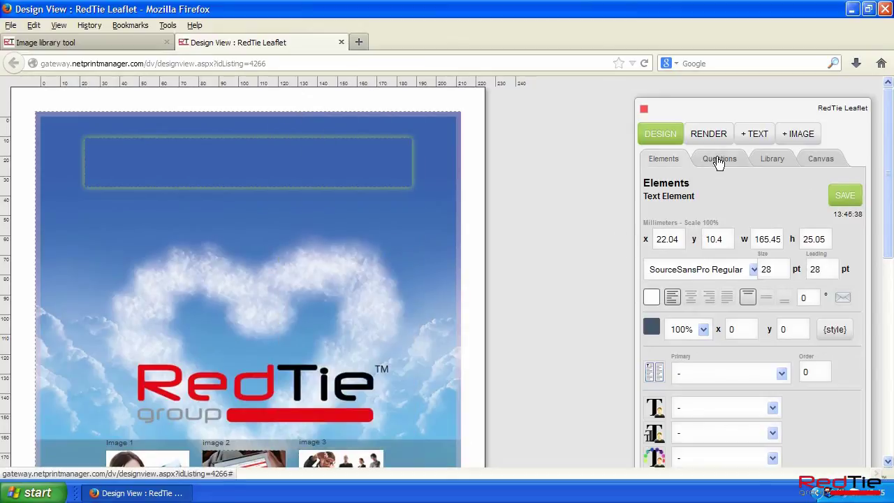
Step: Link it to Headline 1 and enter 'RedTie Template Solution - Cloud computing at its best.'
{"action": "left_click", "coordinate": [720, 159]}
{"action": "left_click", "coordinate": [716, 184]}
{"action": "left_click", "coordinate": [455, 132]}
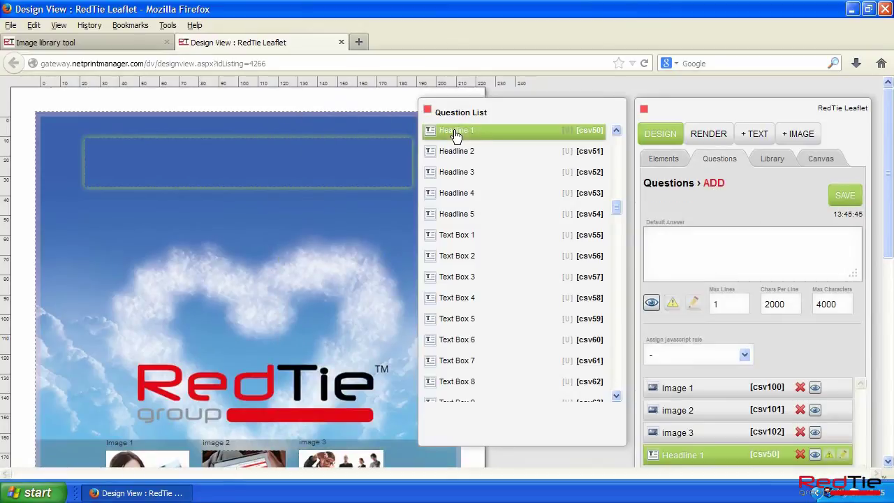
{"action": "left_click", "coordinate": [427, 112]}
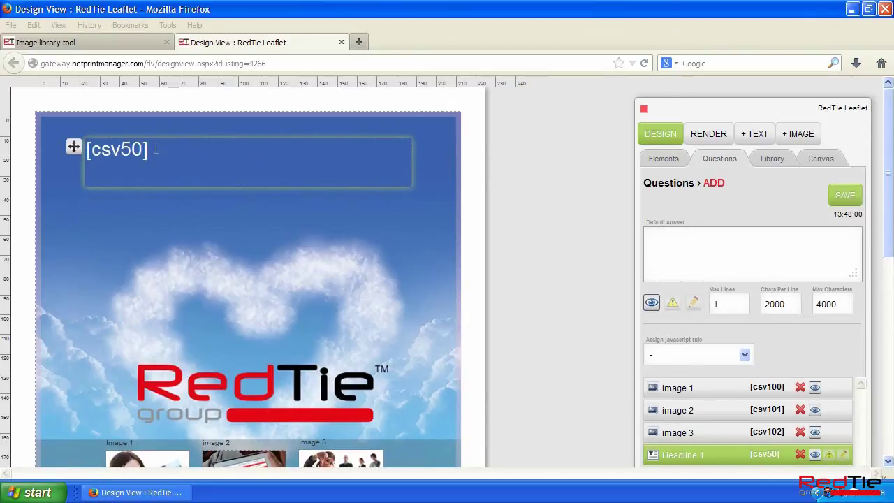
{"action": "left_click", "coordinate": [93, 149]}
{"action": "type", "text": "edTie Template Solution - "}
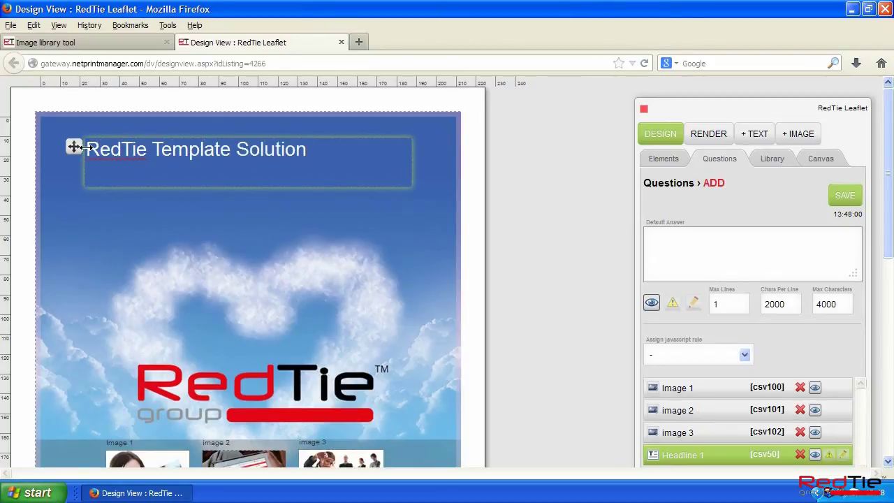
{"action": "type", "text": "Cloud compu"}
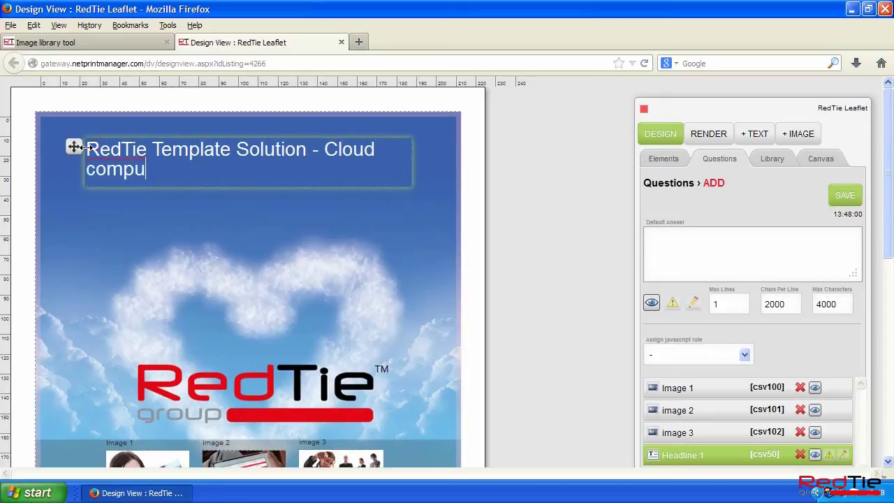
{"action": "type", "text": "ting at its best."}
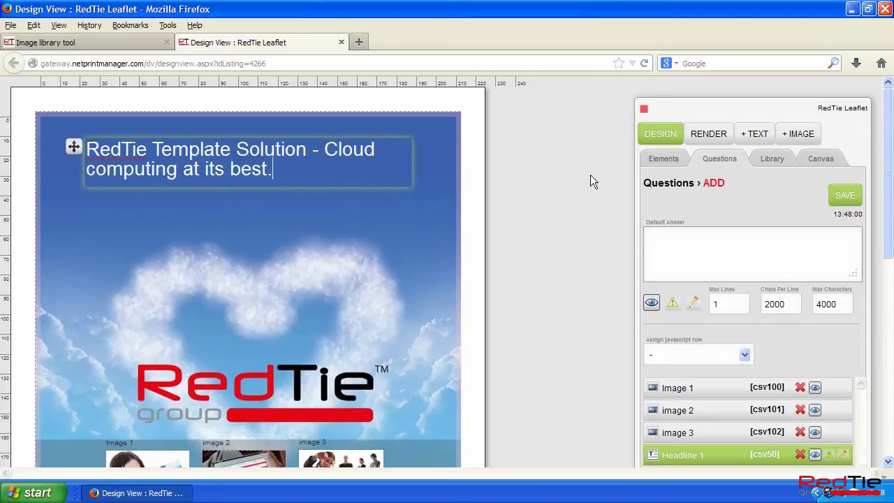
Step: Centre the headline, save, and preview the render before returning to design
{"action": "left_click", "coordinate": [664, 158]}
{"action": "left_click", "coordinate": [690, 298]}
{"action": "left_click", "coordinate": [845, 199]}
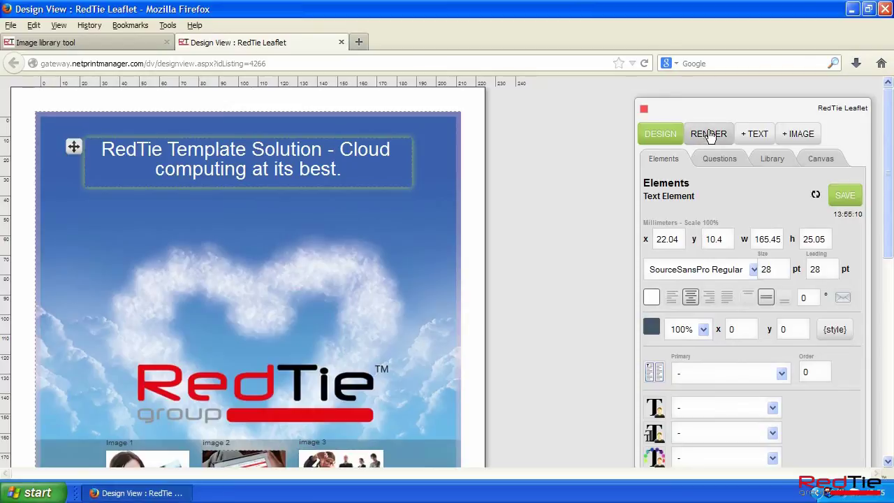
{"action": "left_click", "coordinate": [708, 134]}
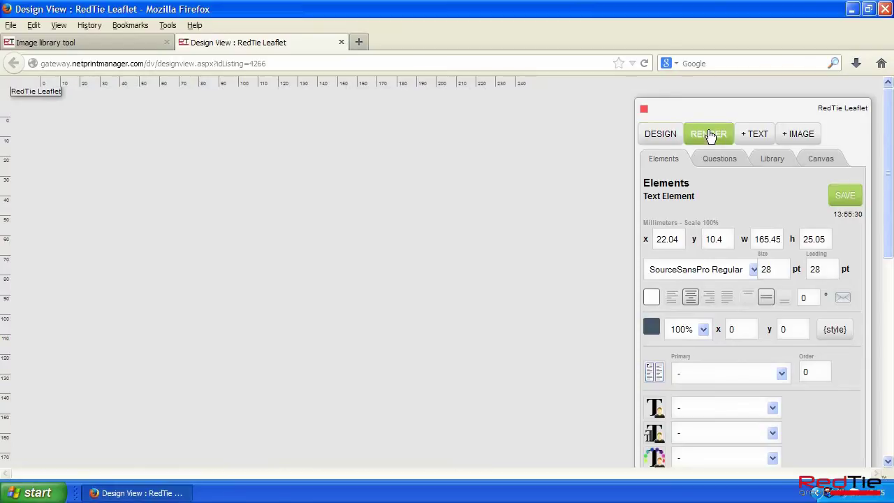
{"action": "left_click", "coordinate": [658, 135]}
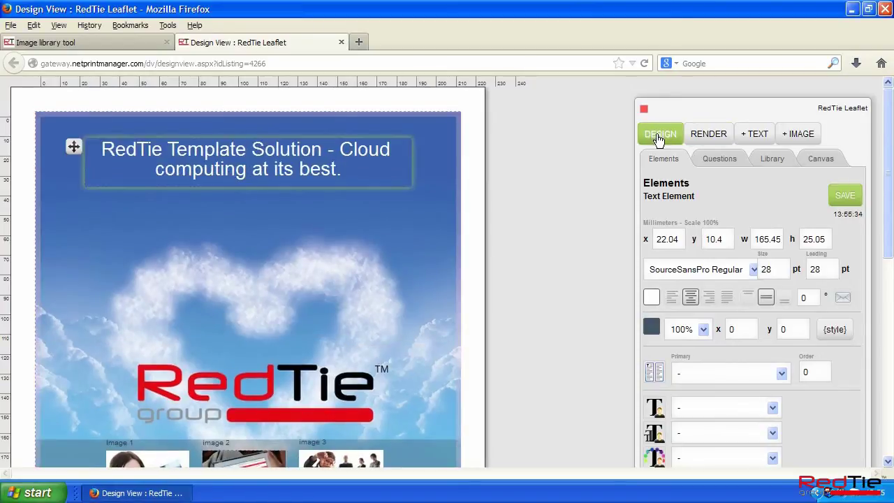
Step: Add a large text box under the headline with black 16 pt text and 16 pt leading
{"action": "left_click", "coordinate": [752, 134]}
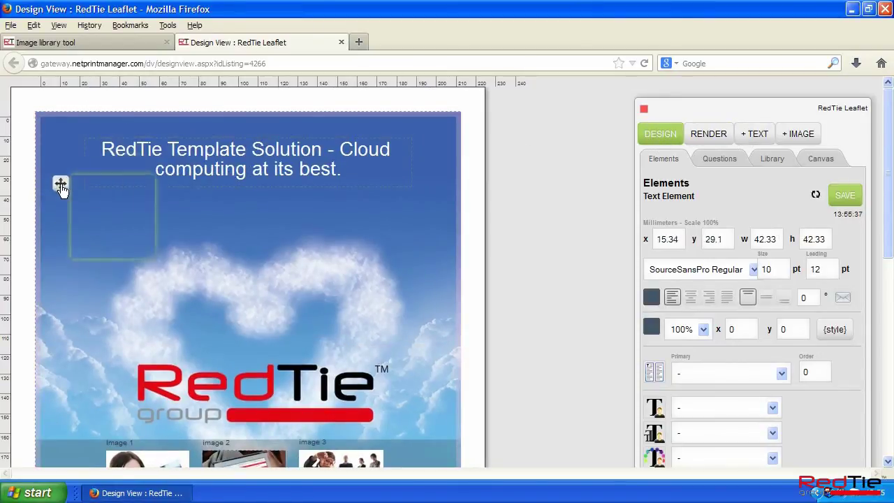
{"action": "left_click_drag", "start_coordinate": [18, 115], "coordinate": [73, 206]}
{"action": "mouse_move", "coordinate": [168, 281]}
{"action": "left_mouse_down"}
{"action": "mouse_move", "coordinate": [410, 335]}
{"action": "mouse_move", "coordinate": [408, 168]}
{"action": "left_mouse_up"}
{"action": "left_click", "coordinate": [650, 298]}
{"action": "left_click", "coordinate": [307, 166]}
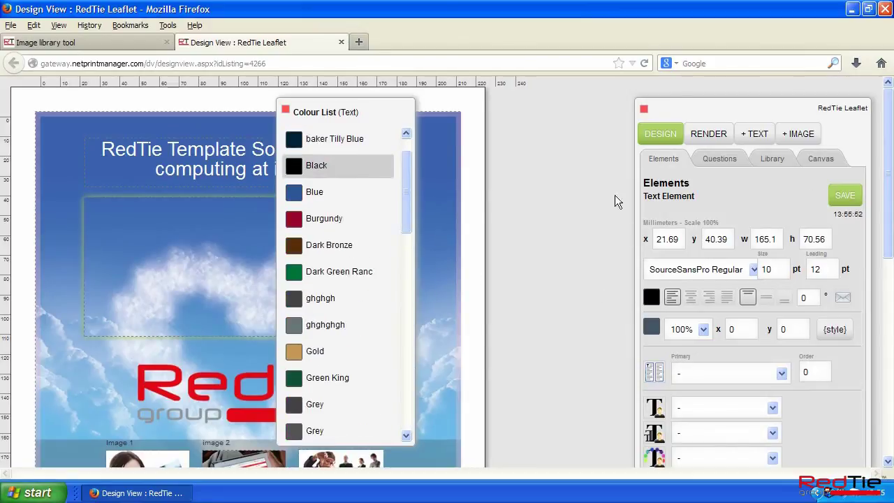
{"action": "left_click", "coordinate": [286, 110]}
{"action": "type", "text": "16"}
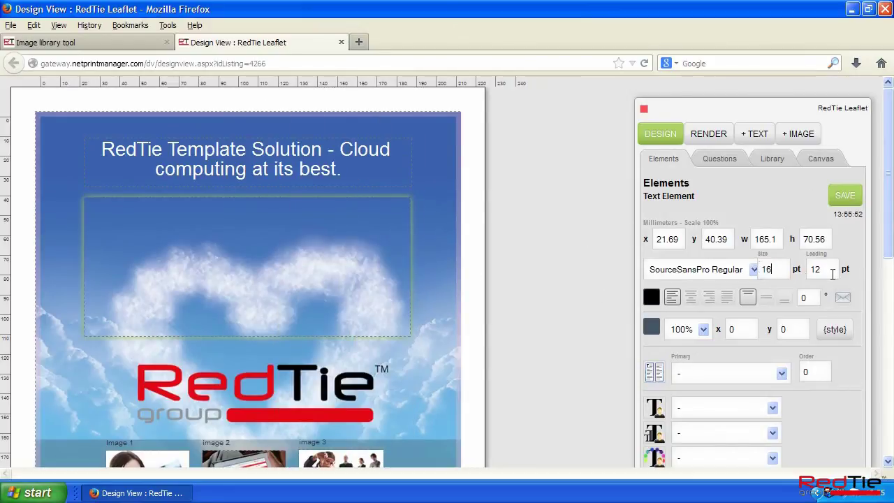
{"action": "left_click", "coordinate": [810, 269]}
{"action": "type", "text": "16"}
{"action": "left_click", "coordinate": [726, 299]}
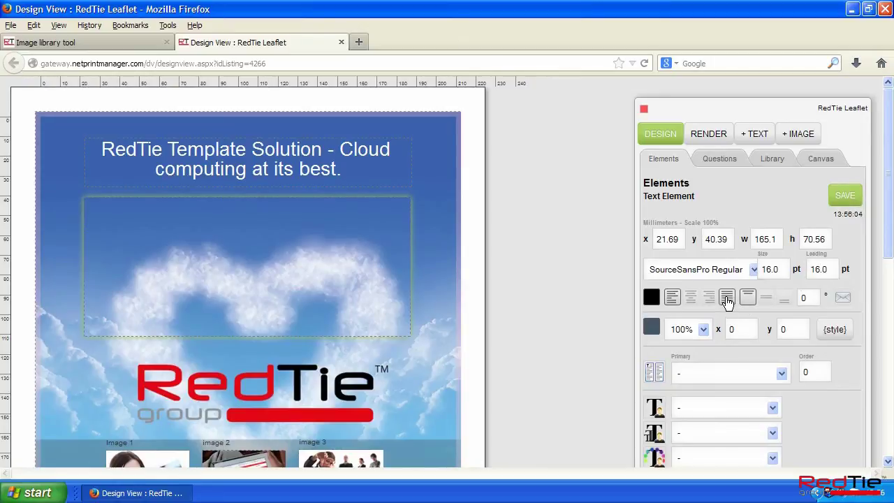
Step: Assign the Text Box 1 question to the new text box and save
{"action": "left_click", "coordinate": [719, 160]}
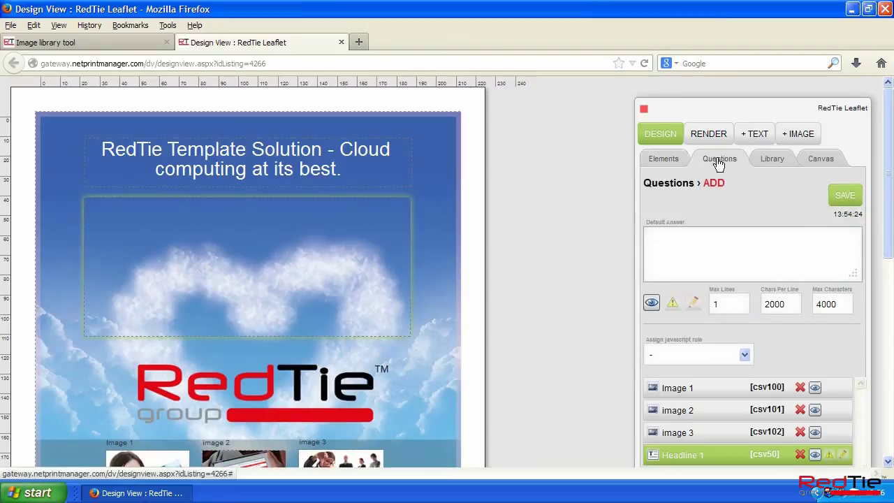
{"action": "left_click", "coordinate": [713, 183]}
{"action": "left_click", "coordinate": [462, 236]}
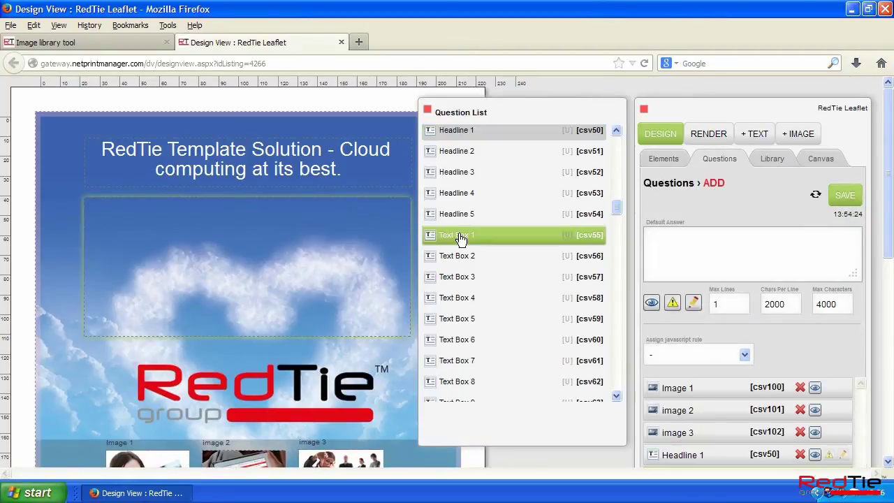
{"action": "left_click", "coordinate": [427, 109]}
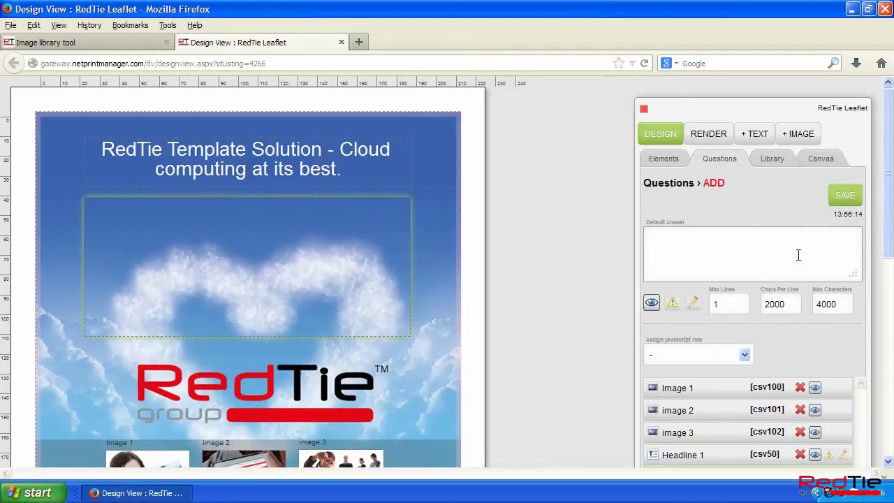
{"action": "scroll", "coordinate": [890, 274], "scroll_direction": "down", "scroll_amount": 1}
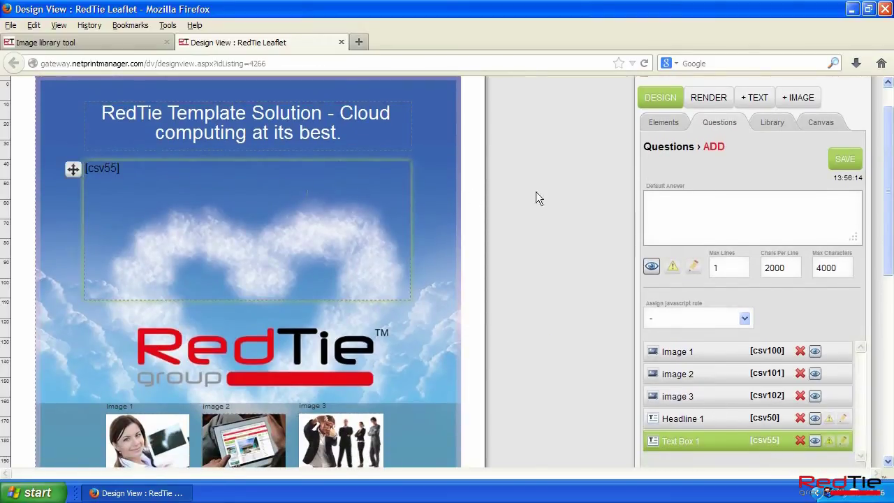
{"action": "left_click", "coordinate": [844, 159]}
{"action": "scroll", "coordinate": [811, 179], "scroll_direction": "up", "scroll_amount": 1}
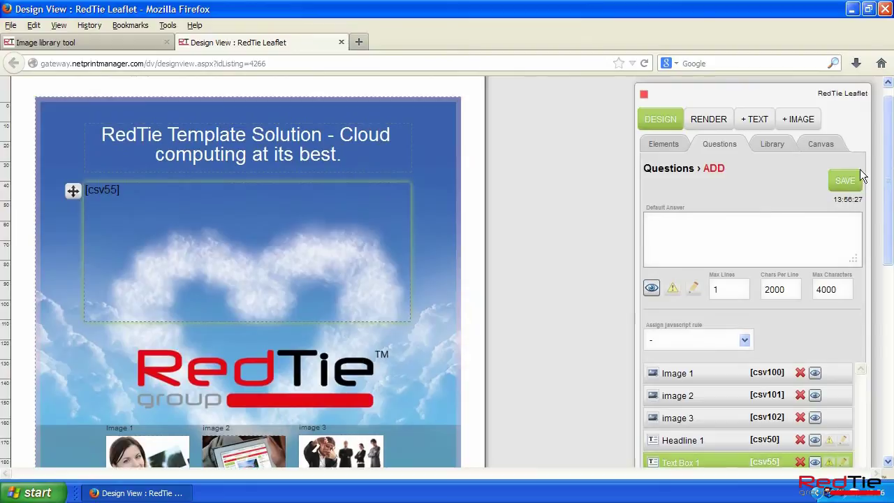
Step: Paste the body paragraph as default answer, set 12 max lines, save and render
{"action": "left_click", "coordinate": [650, 218]}
{"action": "key", "text": "ctrl+v"}
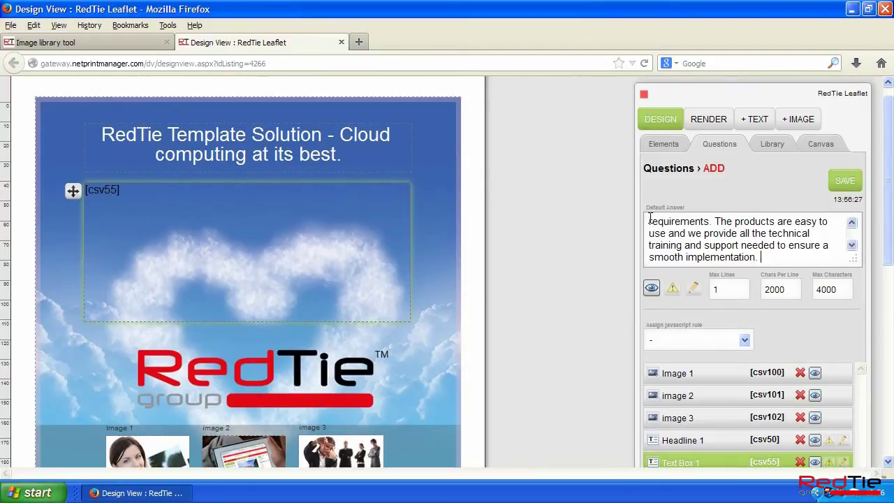
{"action": "left_click", "coordinate": [727, 291]}
{"action": "type", "text": "2"}
{"action": "left_click", "coordinate": [845, 182]}
{"action": "left_click", "coordinate": [709, 119]}
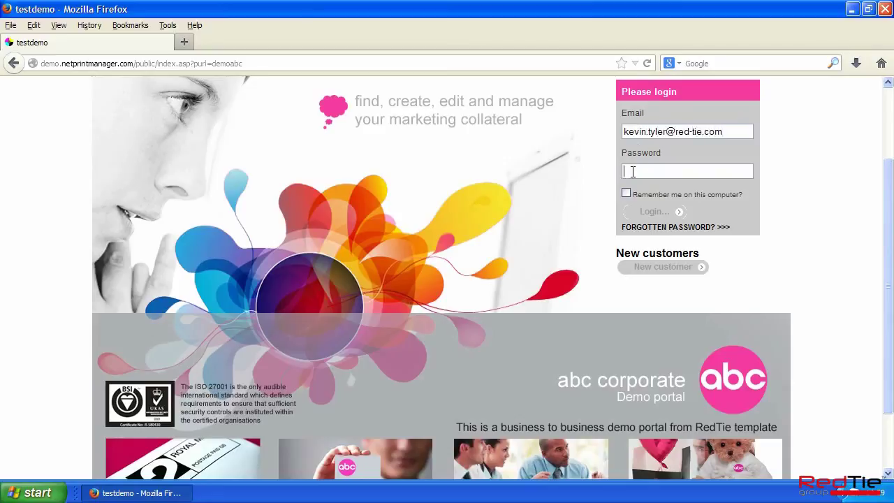
Step: Log in to the abc corporate portal and open RedTie Leaflet under Marketing Materials
{"action": "left_click", "coordinate": [649, 212]}
{"action": "left_click_drag", "start_coordinate": [888, 202], "coordinate": [888, 253]}
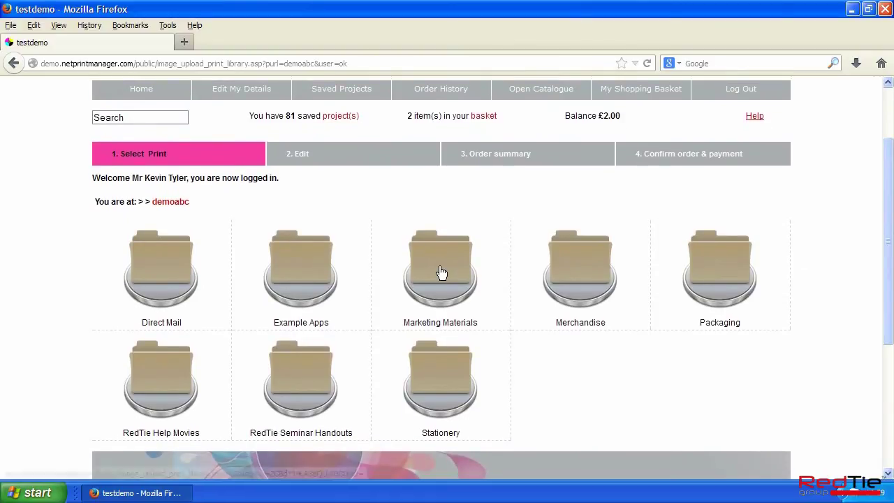
{"action": "left_click", "coordinate": [441, 268]}
{"action": "left_click_drag", "start_coordinate": [889, 234], "coordinate": [891, 311]}
Step: Change the Headline 1 ending to 'very best.' and save it so the preview updates
{"action": "left_click", "coordinate": [302, 329]}
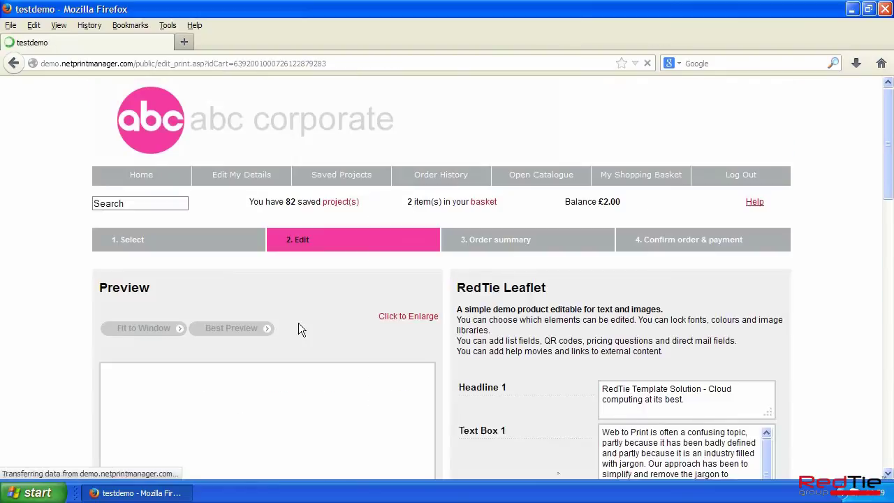
{"action": "left_click_drag", "start_coordinate": [887, 160], "coordinate": [884, 247]}
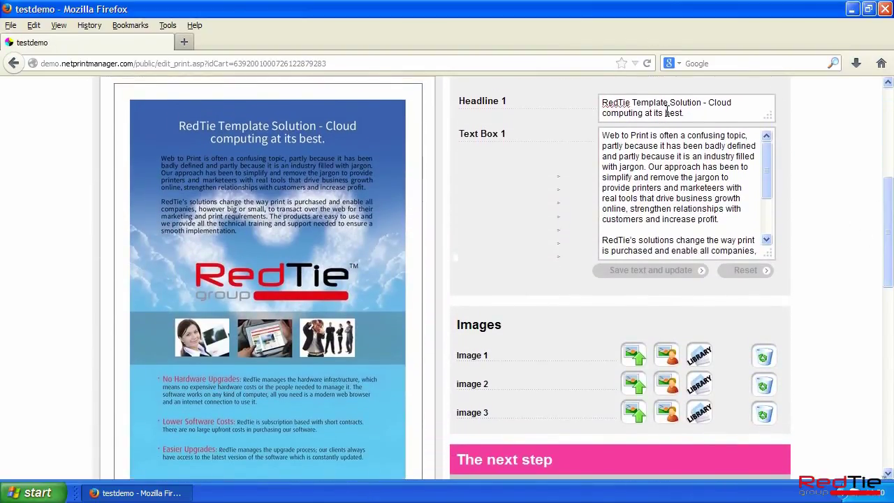
{"action": "type", "text": "very be"}
{"action": "type", "text": "st."}
{"action": "left_click", "coordinate": [673, 275]}
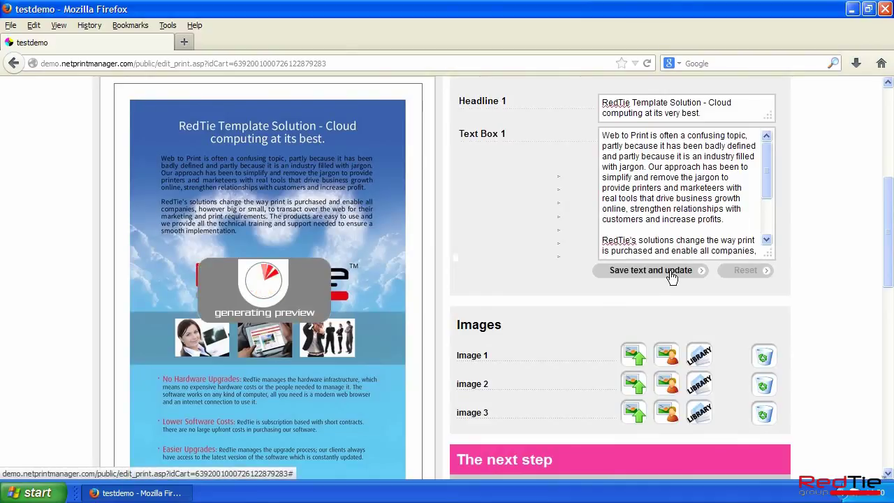
{"action": "left_click_drag", "start_coordinate": [890, 205], "coordinate": [890, 207]}
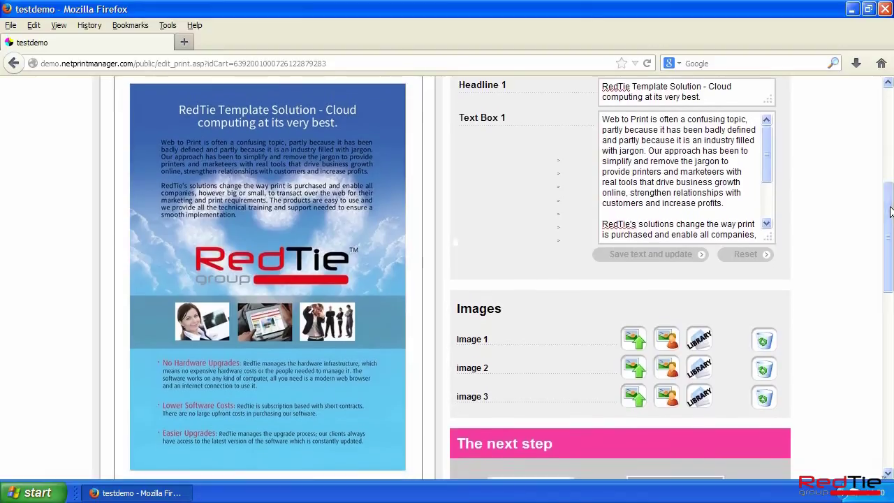
Step: Upload the waterscape JPG as the new Image 1, accepting the quality warning
{"action": "left_click", "coordinate": [636, 339]}
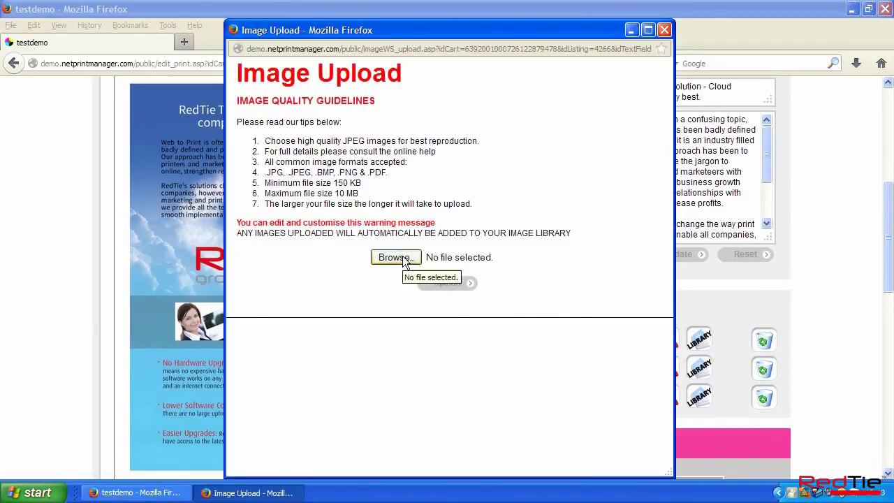
{"action": "left_click", "coordinate": [401, 257]}
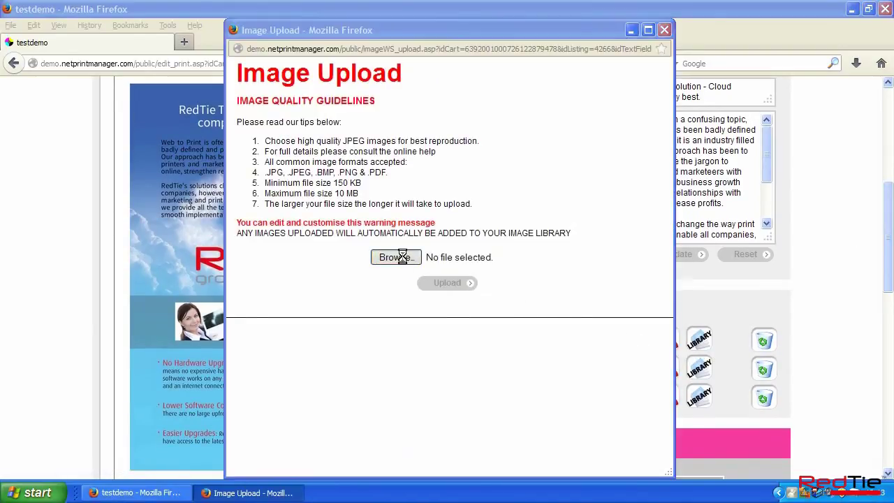
{"action": "left_click", "coordinate": [348, 124]}
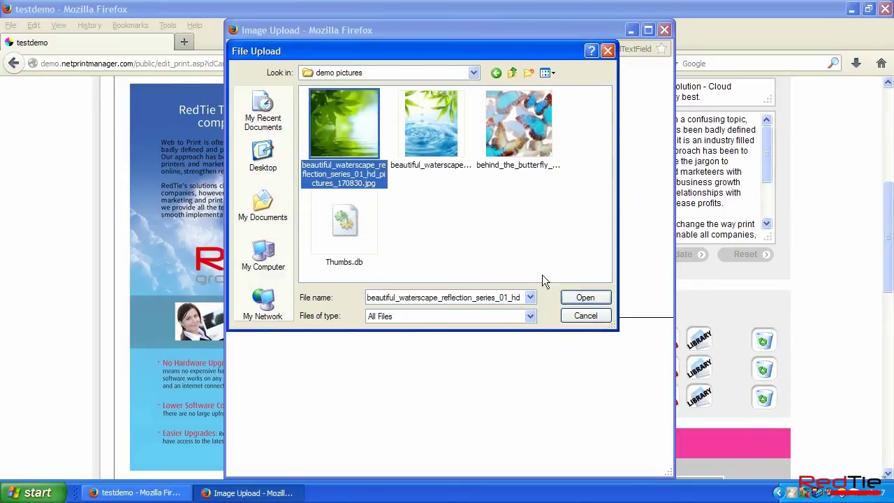
{"action": "left_click", "coordinate": [586, 298]}
{"action": "left_click", "coordinate": [446, 283]}
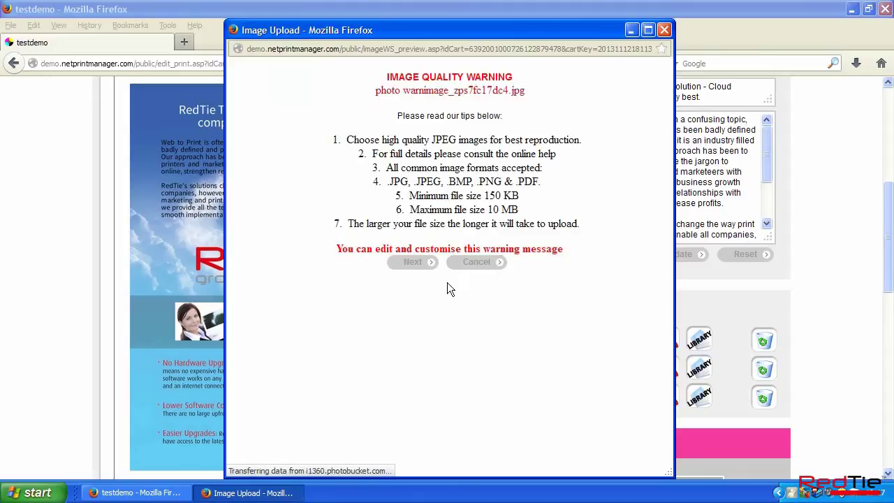
{"action": "left_click", "coordinate": [416, 339]}
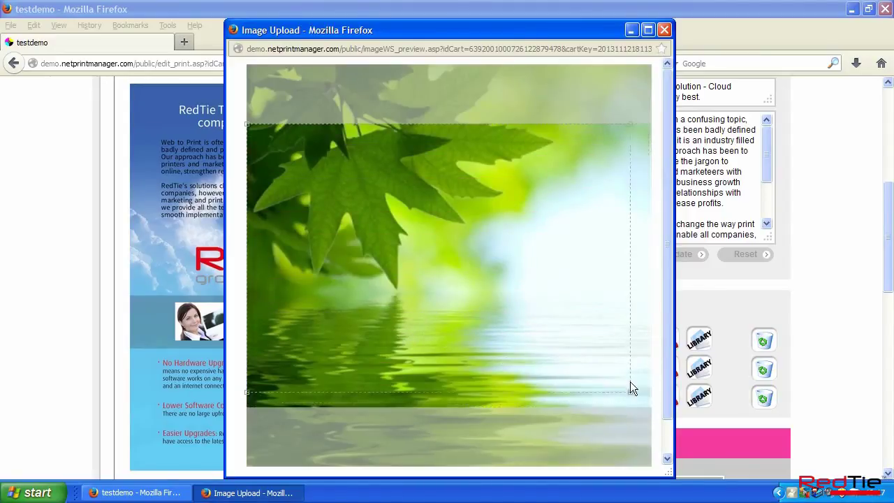
Step: Crop the waterscape photo to the green leaves and accept it for Image 1
{"action": "left_click_drag", "start_coordinate": [649, 408], "coordinate": [566, 348]}
{"action": "left_click_drag", "start_coordinate": [481, 235], "coordinate": [526, 222]}
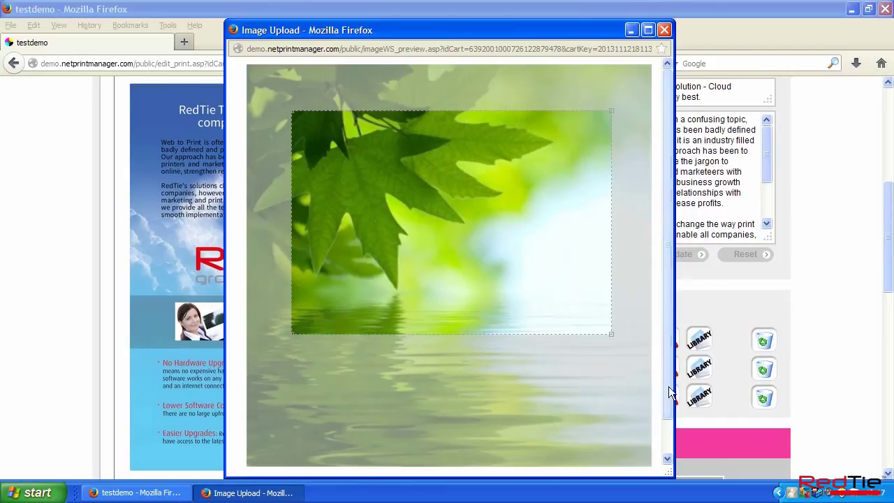
{"action": "scroll", "coordinate": [668, 391], "scroll_direction": "down", "scroll_amount": 2}
{"action": "left_click", "coordinate": [419, 463]}
{"action": "left_click", "coordinate": [388, 371]}
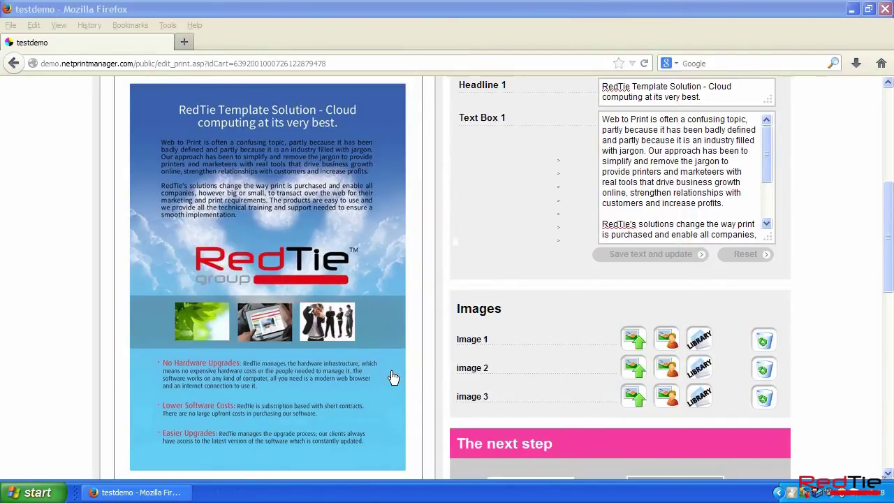
Step: Add 500 RedTie Leaflets to the basket
{"action": "left_click_drag", "start_coordinate": [889, 272], "coordinate": [888, 293]}
{"action": "double_click", "coordinate": [495, 416]}
{"action": "type", "text": "500"}
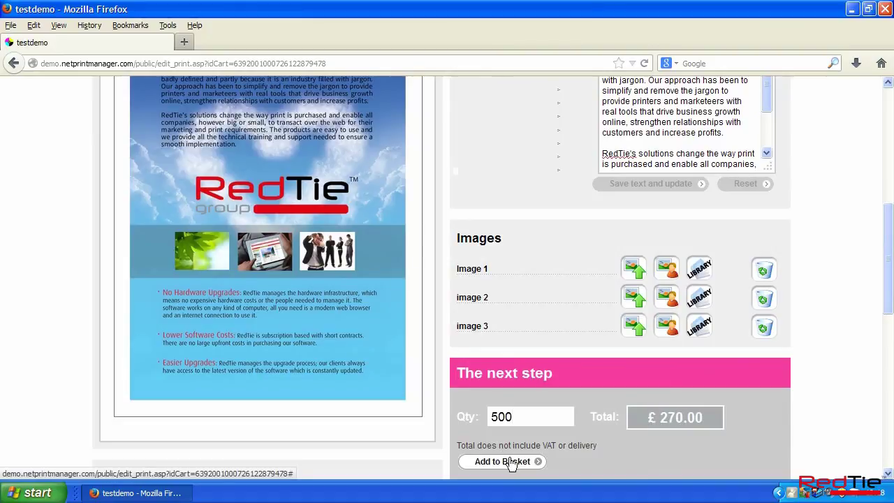
{"action": "left_click", "coordinate": [510, 462]}
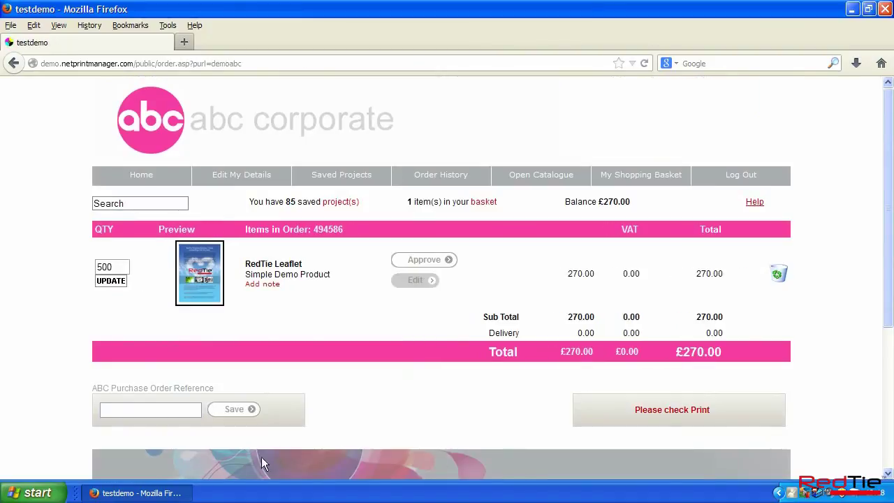
Step: Check the leaflet print proof, tick the sign-off box and approve it
{"action": "left_click", "coordinate": [671, 414]}
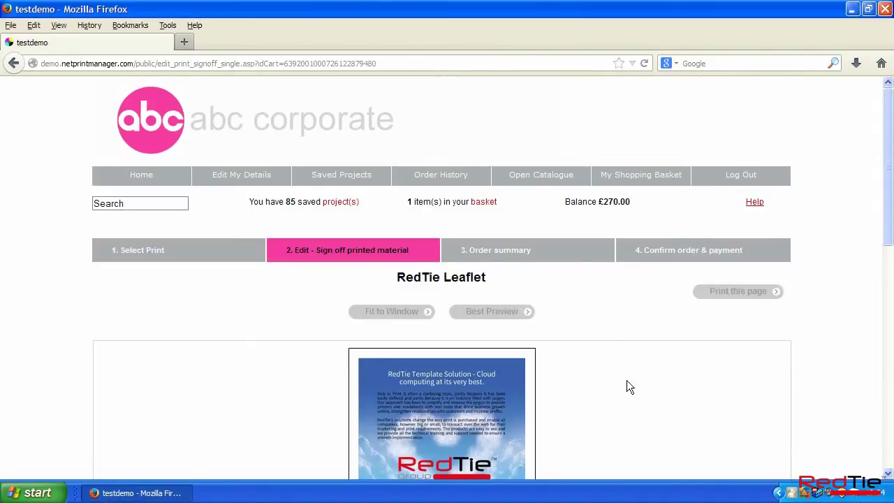
{"action": "scroll", "coordinate": [782, 222], "scroll_direction": "down", "scroll_amount": 15}
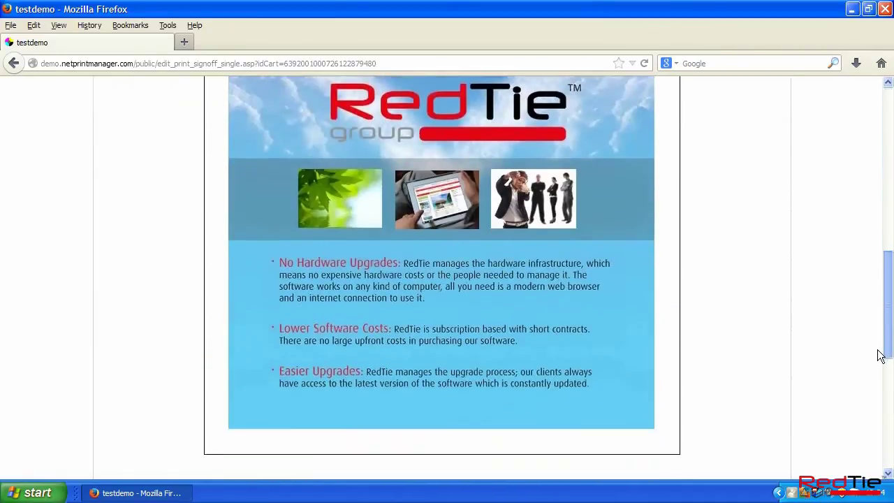
{"action": "left_click", "coordinate": [442, 392]}
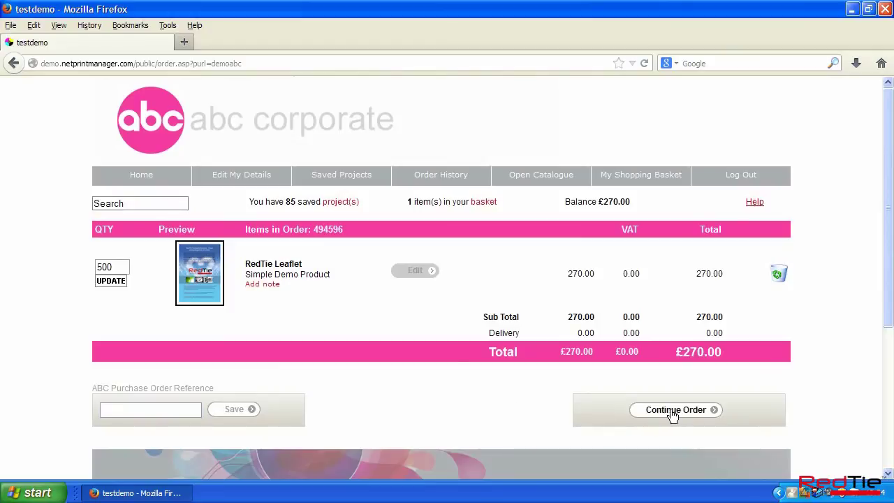
Step: Place order 494596, accepting the terms and paying by invoice
{"action": "left_click", "coordinate": [676, 412]}
{"action": "mouse_move", "coordinate": [884, 206]}
{"action": "left_mouse_down"}
{"action": "mouse_move", "coordinate": [879, 361]}
{"action": "mouse_move", "coordinate": [831, 399]}
{"action": "left_mouse_up"}
{"action": "left_click", "coordinate": [752, 417]}
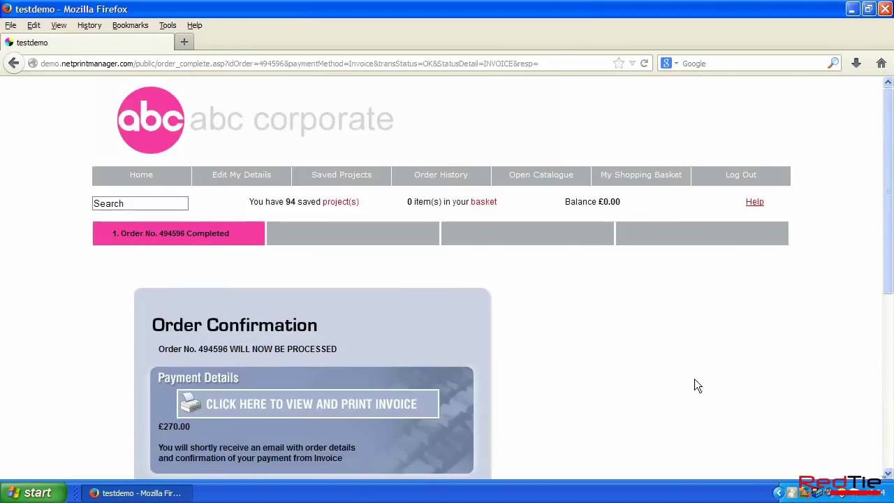
Step: View the order's invoice, close it and return to the catalogue
{"action": "left_click", "coordinate": [321, 405]}
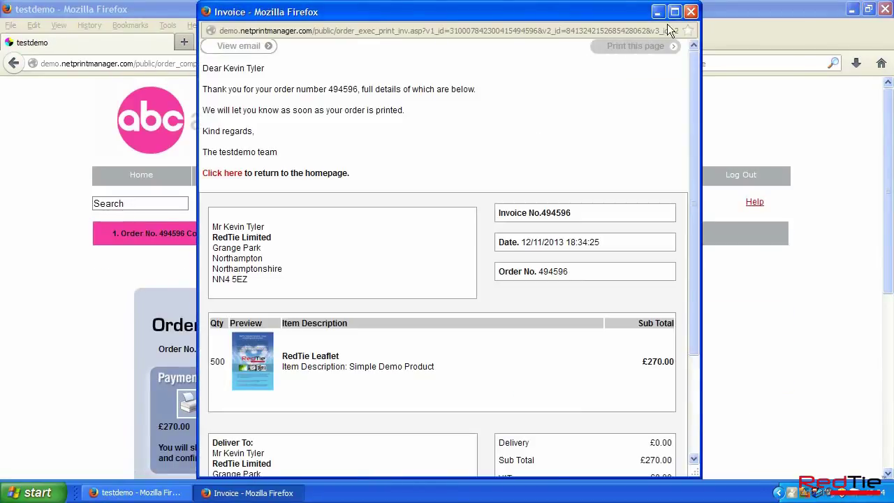
{"action": "left_click", "coordinate": [689, 13]}
{"action": "left_click", "coordinate": [542, 179]}
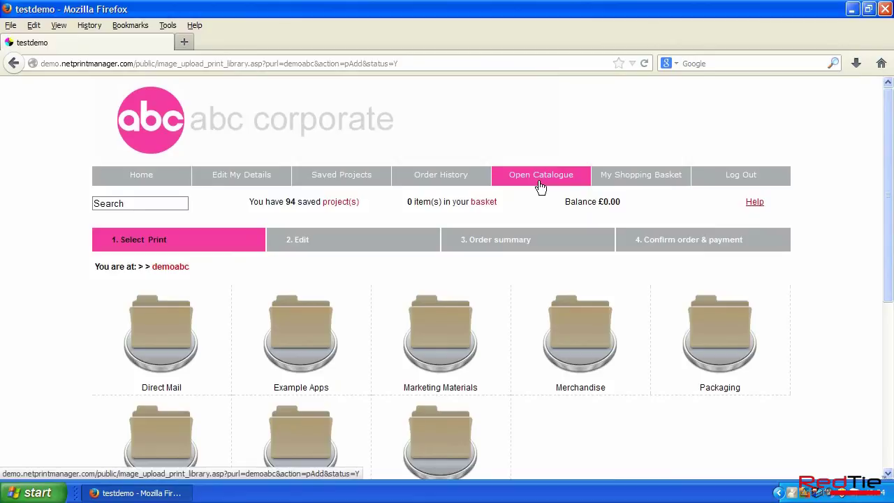